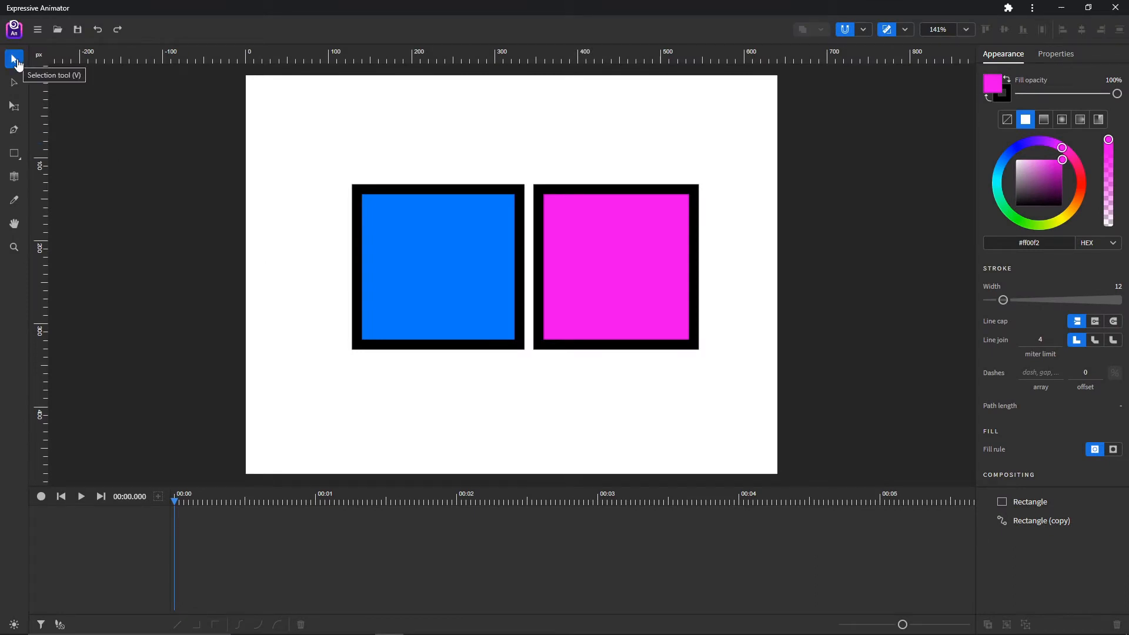
{"action": "left_click", "coordinate": [22, 86]}
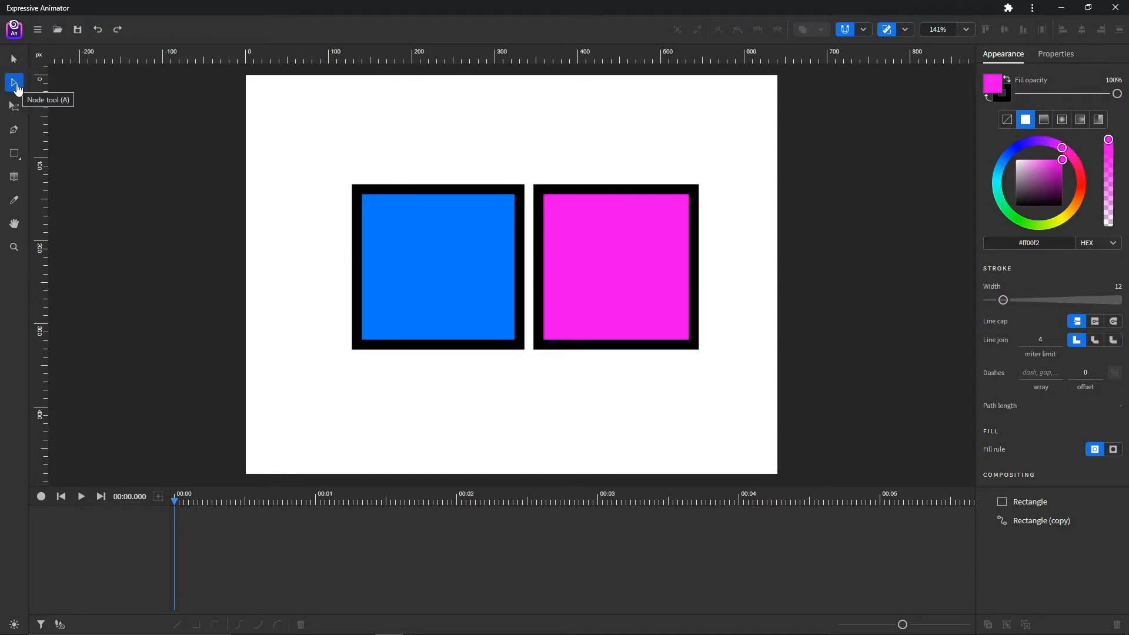
{"action": "left_click", "coordinate": [16, 108]}
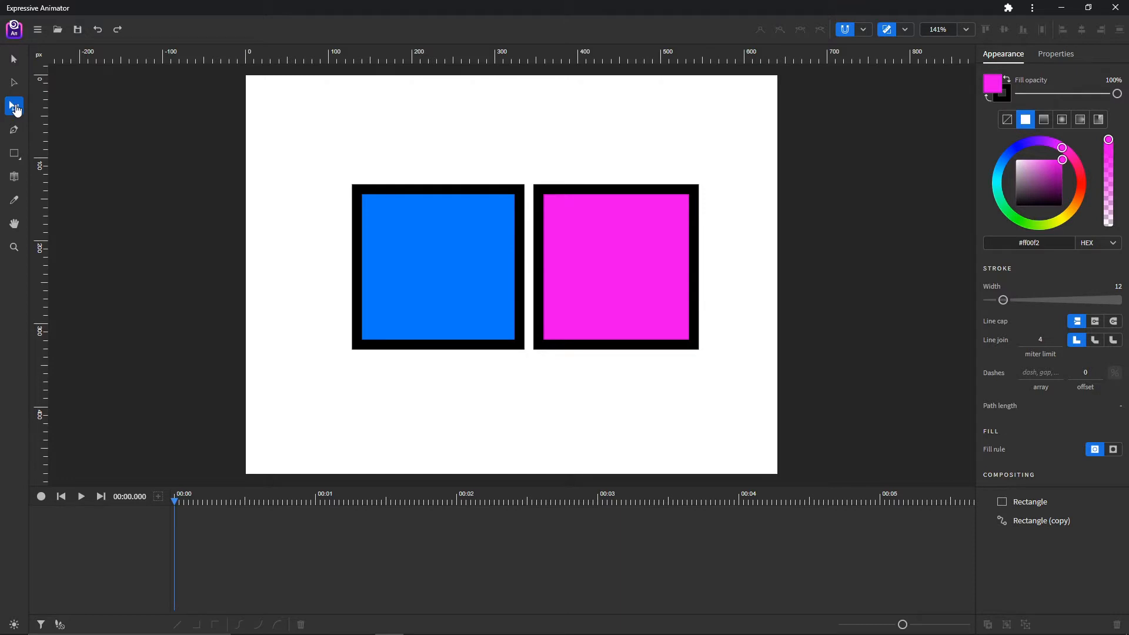
{"action": "left_click", "coordinate": [13, 59]}
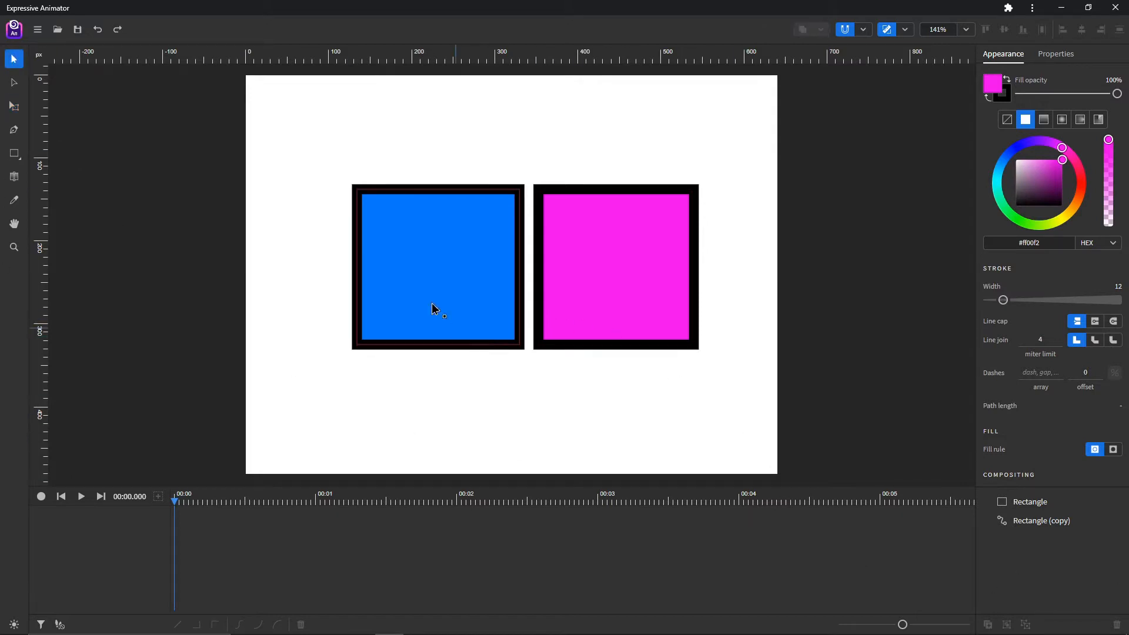
Resize the blue rectangle from its lower-right corner to about 186 by 187 px
{"action": "left_click", "coordinate": [406, 253]}
{"action": "left_click", "coordinate": [595, 260]}
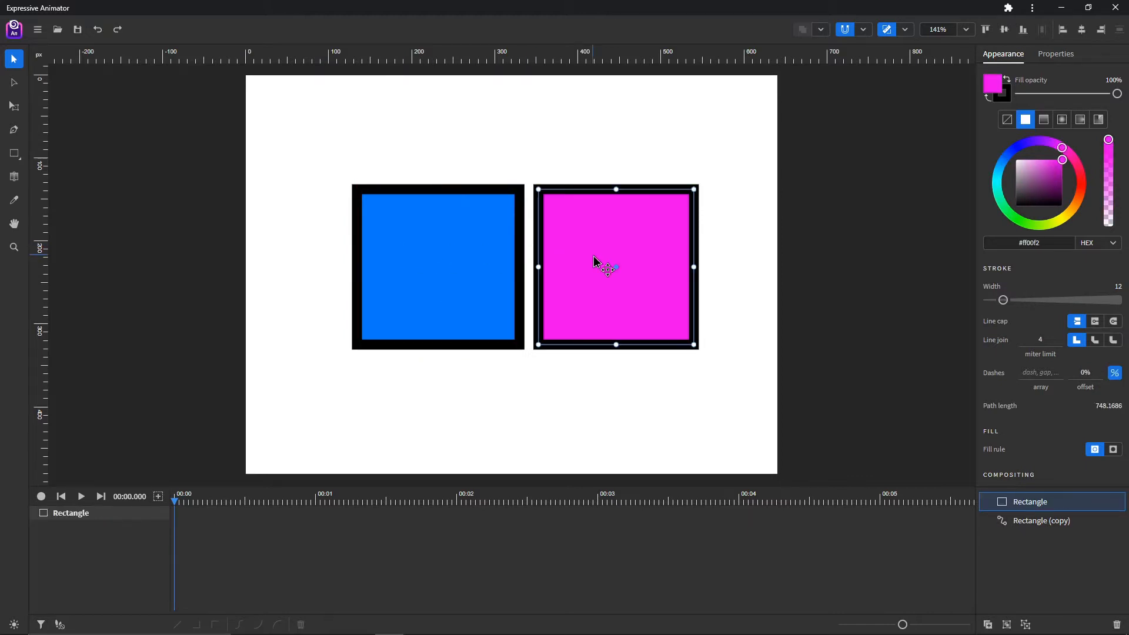
{"action": "left_click", "coordinate": [475, 266]}
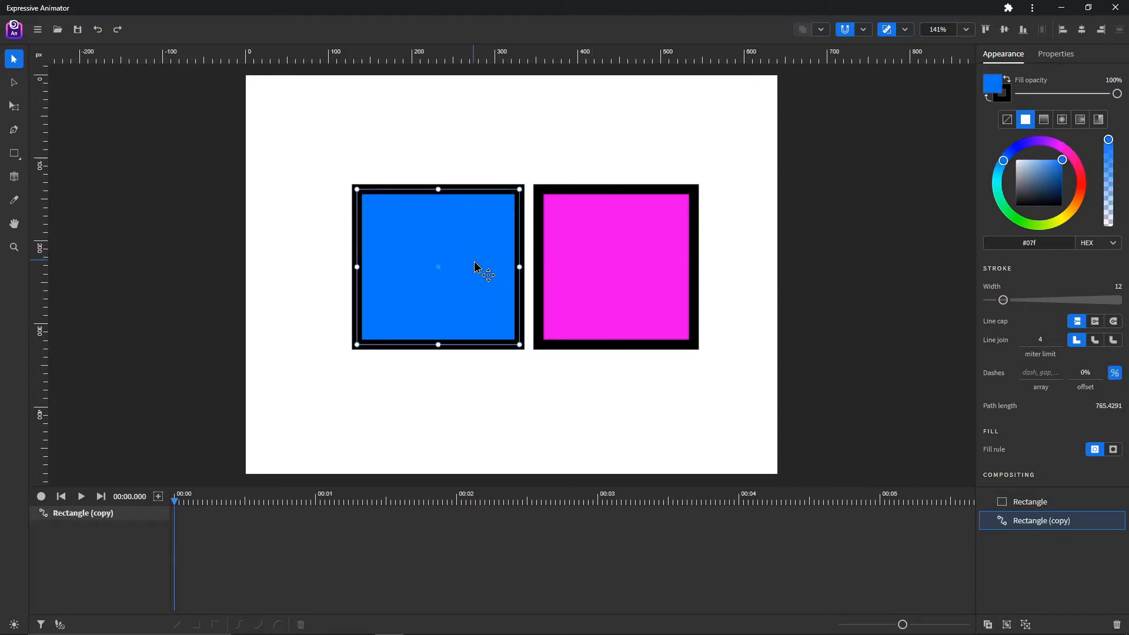
{"action": "mouse_move", "coordinate": [521, 346]}
{"action": "left_mouse_down"}
{"action": "mouse_move", "coordinate": [608, 423]}
{"action": "mouse_move", "coordinate": [652, 444]}
{"action": "mouse_move", "coordinate": [373, 249]}
{"action": "mouse_move", "coordinate": [526, 408]}
{"action": "mouse_move", "coordinate": [488, 373]}
{"action": "mouse_move", "coordinate": [499, 351]}
{"action": "mouse_move", "coordinate": [509, 360]}
{"action": "left_mouse_up"}
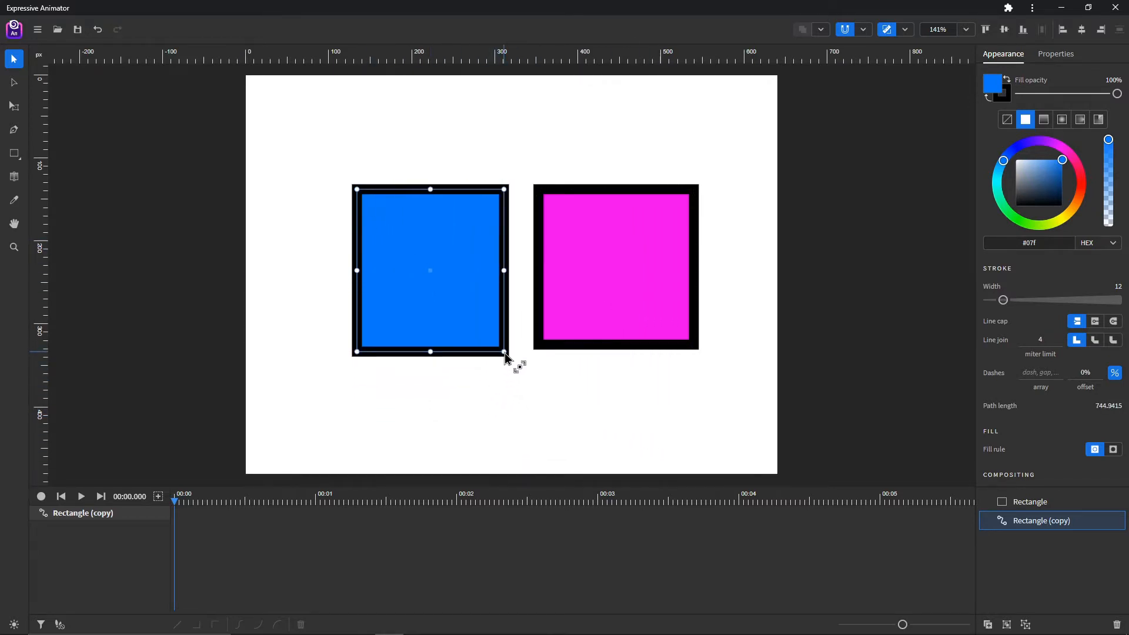
{"action": "left_click", "coordinate": [1071, 58]}
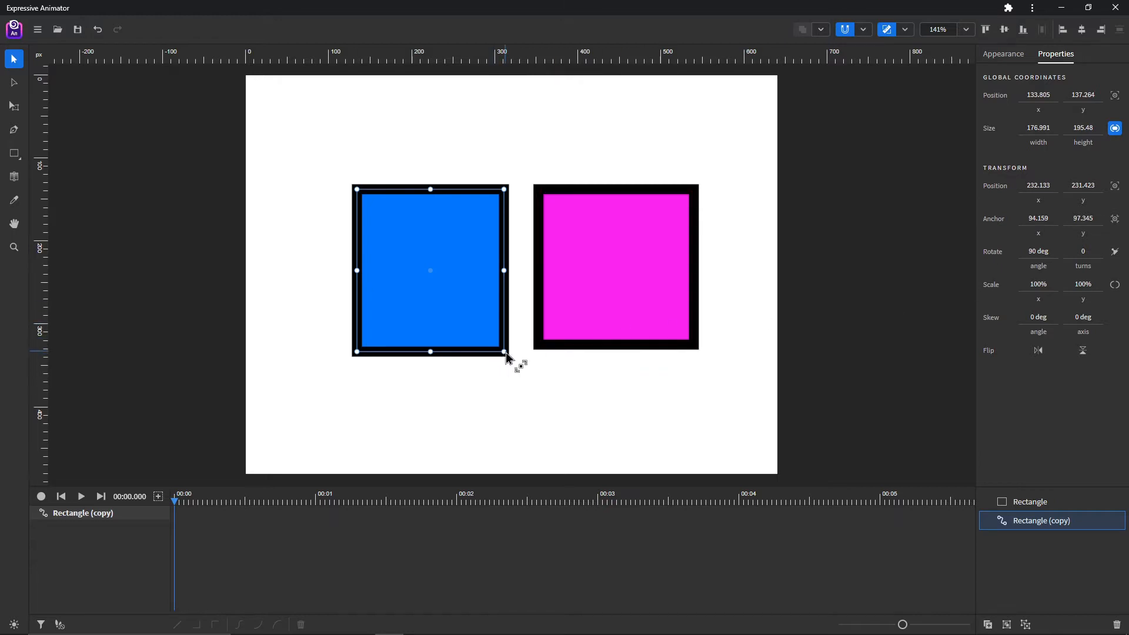
{"action": "mouse_move", "coordinate": [506, 356]}
{"action": "left_mouse_down"}
{"action": "mouse_move", "coordinate": [556, 401]}
{"action": "mouse_move", "coordinate": [580, 397]}
{"action": "mouse_move", "coordinate": [453, 273]}
{"action": "mouse_move", "coordinate": [518, 338]}
{"action": "left_mouse_up"}
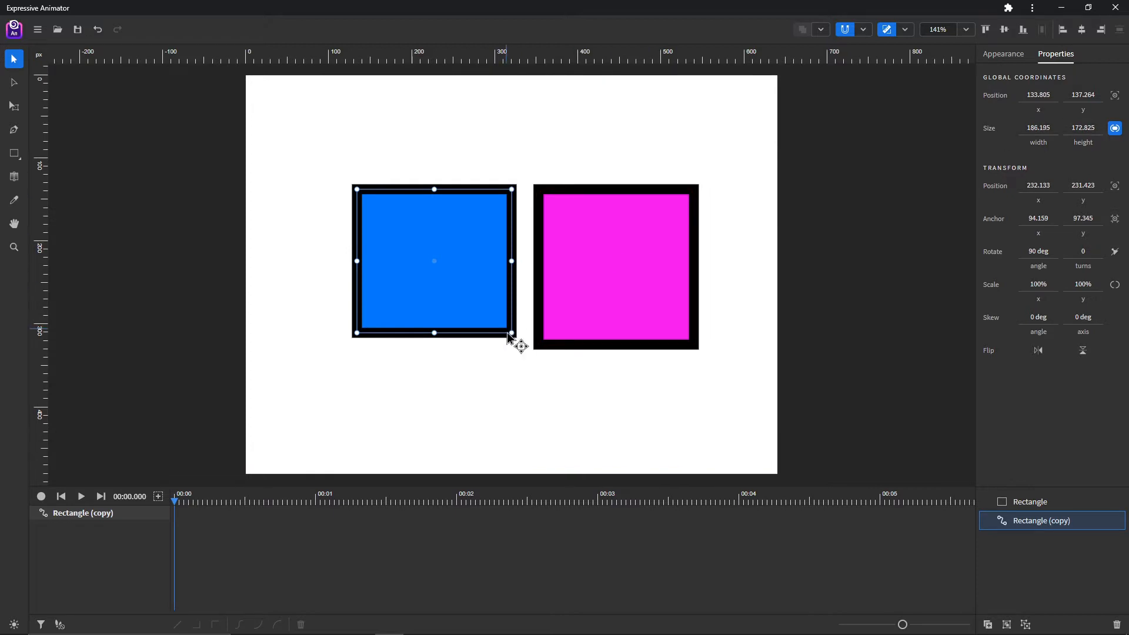
{"action": "mouse_move", "coordinate": [513, 333]}
{"action": "left_mouse_down"}
{"action": "mouse_move", "coordinate": [457, 292]}
{"action": "mouse_move", "coordinate": [618, 431]}
{"action": "mouse_move", "coordinate": [426, 269]}
{"action": "mouse_move", "coordinate": [484, 328]}
{"action": "mouse_move", "coordinate": [583, 395]}
{"action": "mouse_move", "coordinate": [466, 317]}
{"action": "mouse_move", "coordinate": [516, 368]}
{"action": "mouse_move", "coordinate": [495, 344]}
{"action": "mouse_move", "coordinate": [619, 383]}
{"action": "mouse_move", "coordinate": [607, 393]}
{"action": "mouse_move", "coordinate": [549, 375]}
{"action": "mouse_move", "coordinate": [470, 322]}
{"action": "mouse_move", "coordinate": [510, 346]}
{"action": "left_mouse_up"}
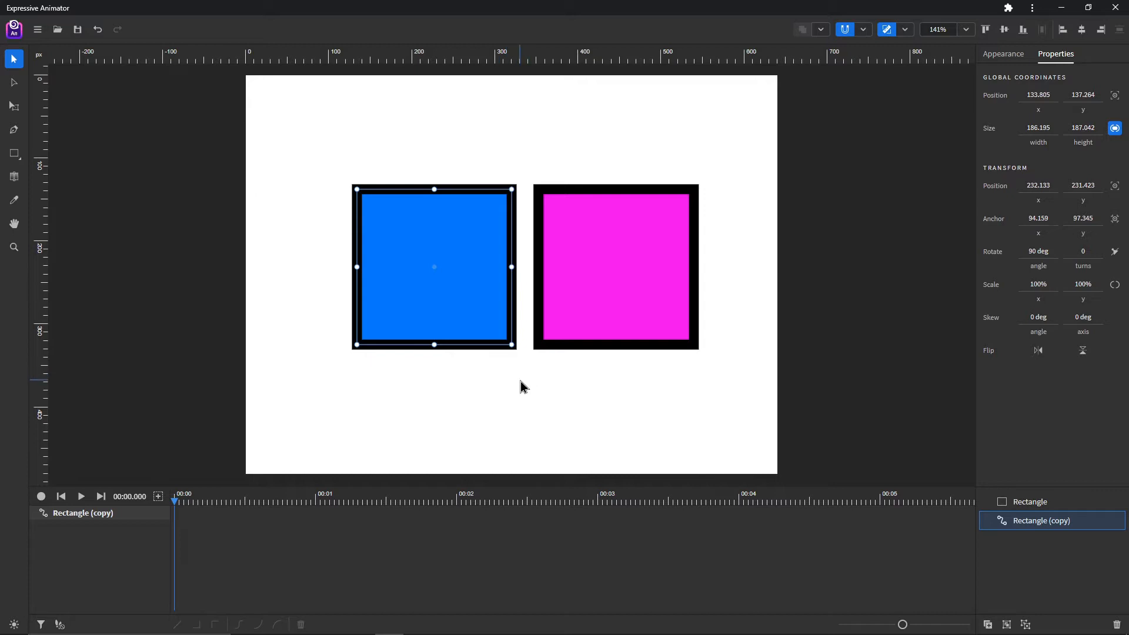
Move both rectangles together so the pink one sits at about X 336, Y 146, and leave them deselected
{"action": "left_click", "coordinate": [615, 265], "text": "shift"}
{"action": "mouse_move", "coordinate": [612, 283]}
{"action": "left_mouse_down"}
{"action": "mouse_move", "coordinate": [605, 235]}
{"action": "mouse_move", "coordinate": [680, 286]}
{"action": "mouse_move", "coordinate": [604, 293]}
{"action": "left_mouse_up"}
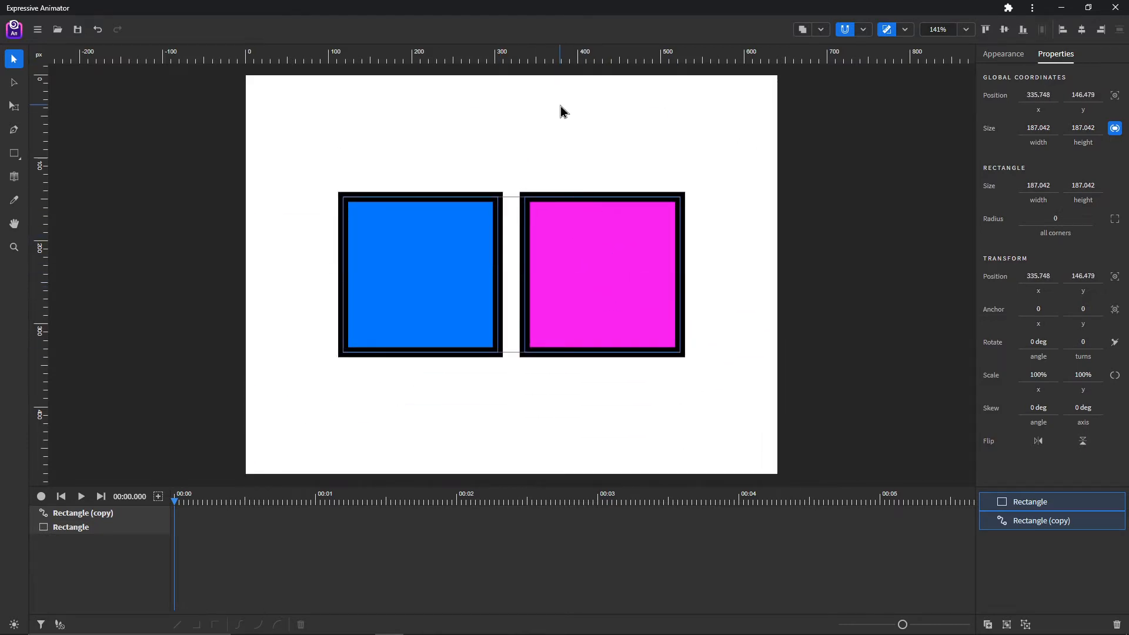
{"action": "left_click", "coordinate": [560, 106]}
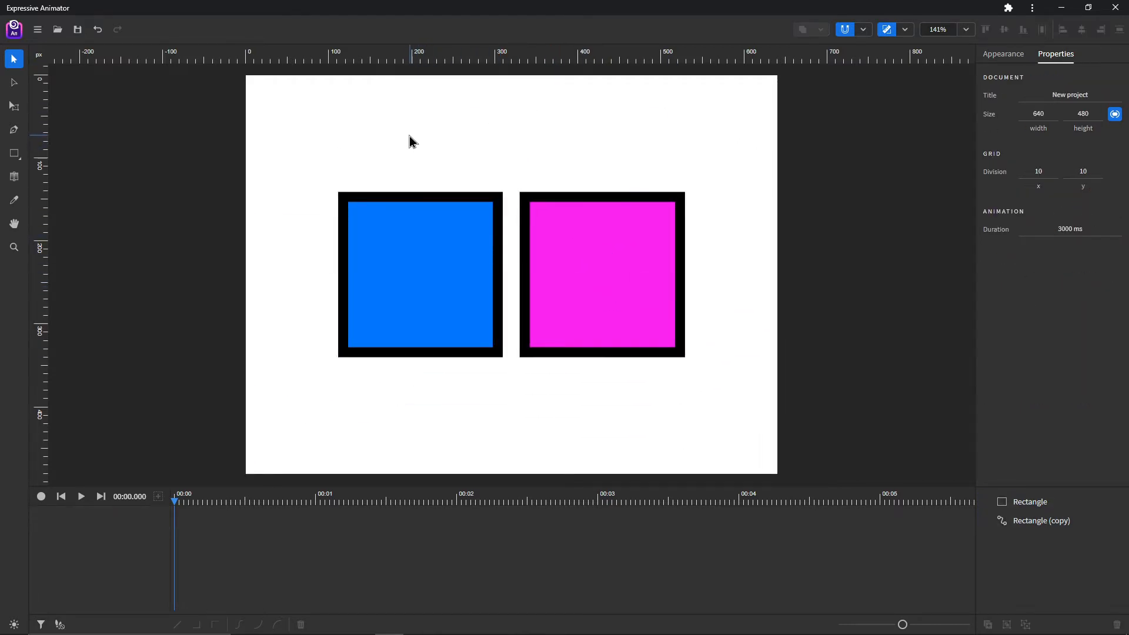
{"action": "left_click_drag", "start_coordinate": [407, 135], "coordinate": [600, 284]}
{"action": "left_click", "coordinate": [534, 157]}
Undo the last change and try moving the blue shape's lower-left corner node with the Node tool
{"action": "left_click", "coordinate": [13, 83]}
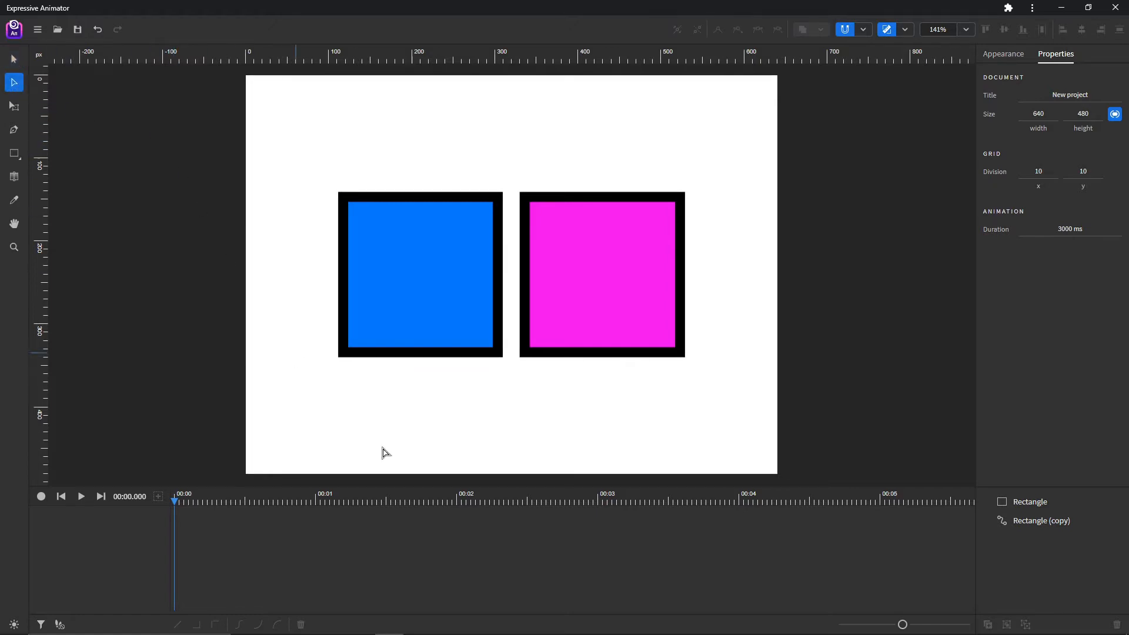
{"action": "key", "text": "ctrl+z"}
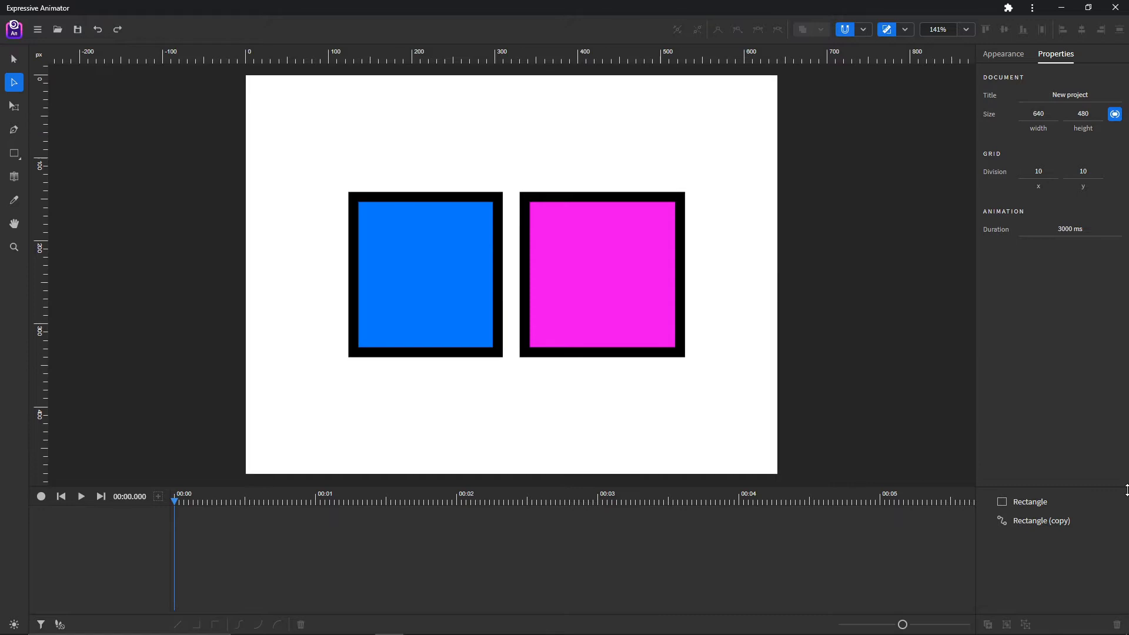
{"action": "left_click", "coordinate": [436, 325]}
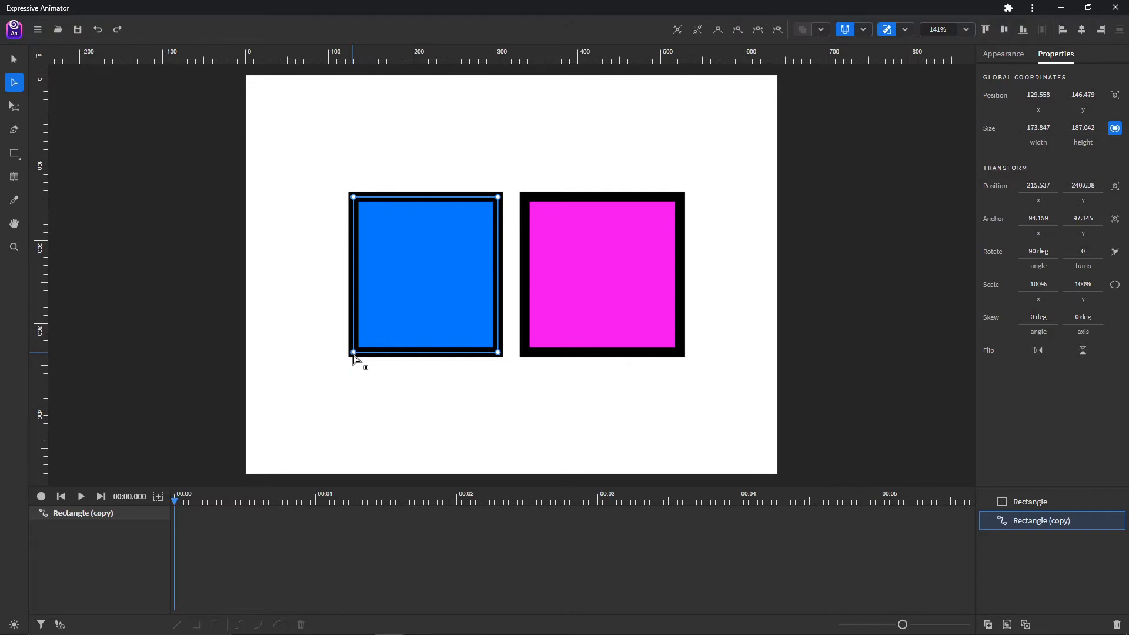
{"action": "mouse_move", "coordinate": [353, 353]}
{"action": "left_mouse_down"}
{"action": "mouse_move", "coordinate": [459, 272]}
{"action": "mouse_move", "coordinate": [414, 260]}
{"action": "mouse_move", "coordinate": [367, 367]}
{"action": "left_mouse_up"}
Bend the blue shape's top edge into a shallow upward curve and pull curve handles out of its lower-left node
{"action": "left_click_drag", "start_coordinate": [331, 154], "coordinate": [512, 223]}
{"action": "left_click_drag", "start_coordinate": [432, 201], "coordinate": [430, 175]}
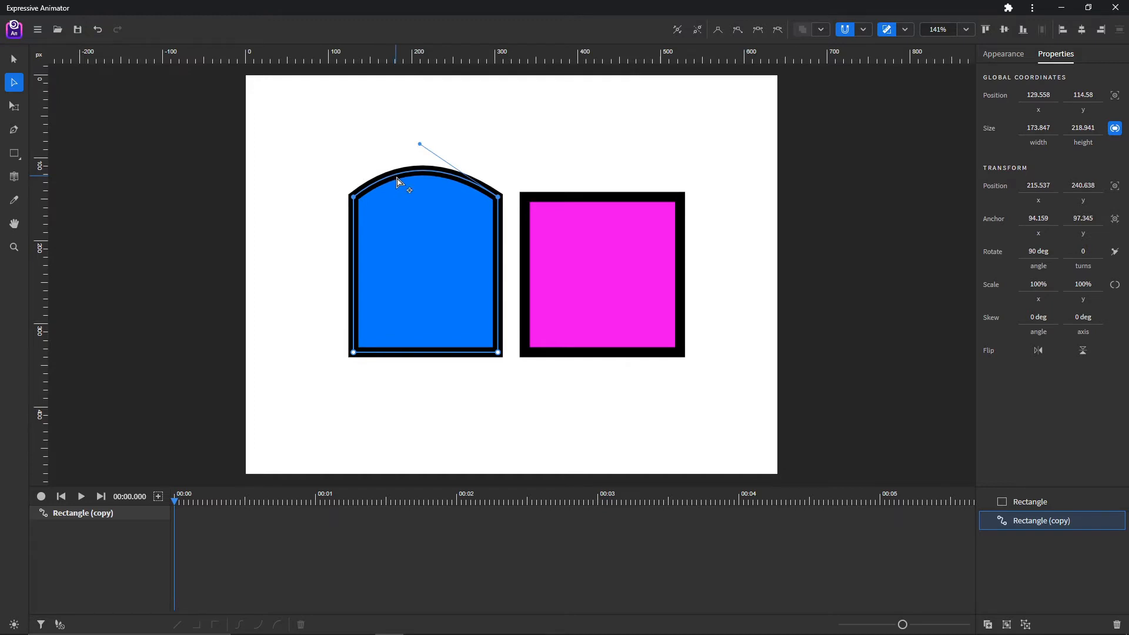
{"action": "left_click", "coordinate": [397, 177]}
{"action": "left_click", "coordinate": [449, 174]}
{"action": "left_click", "coordinate": [396, 175]}
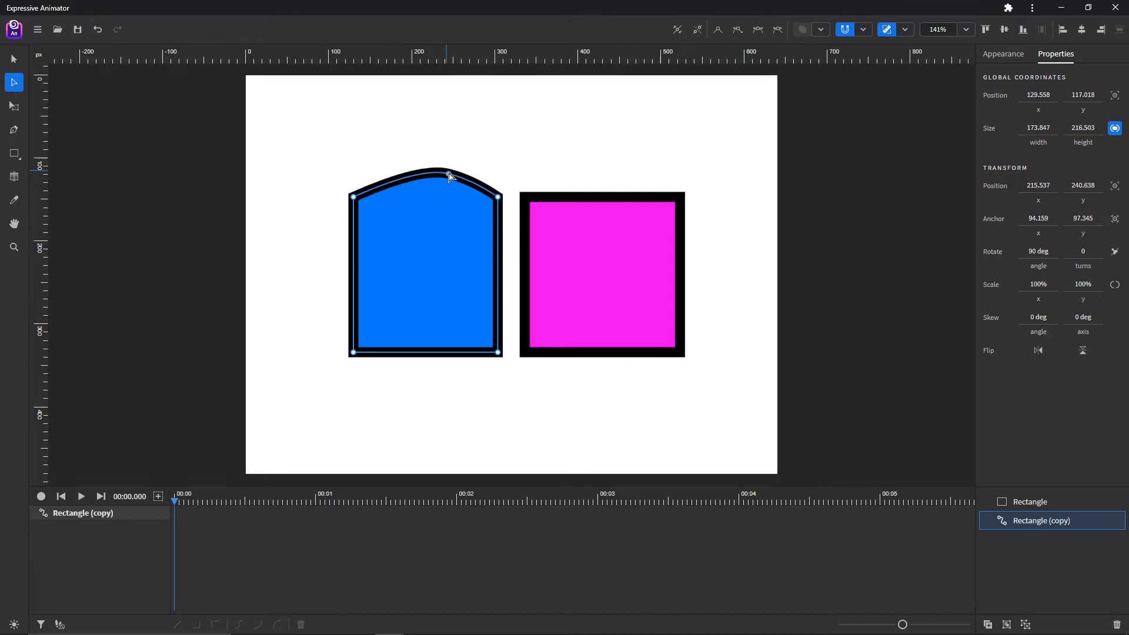
{"action": "left_click", "coordinate": [449, 176]}
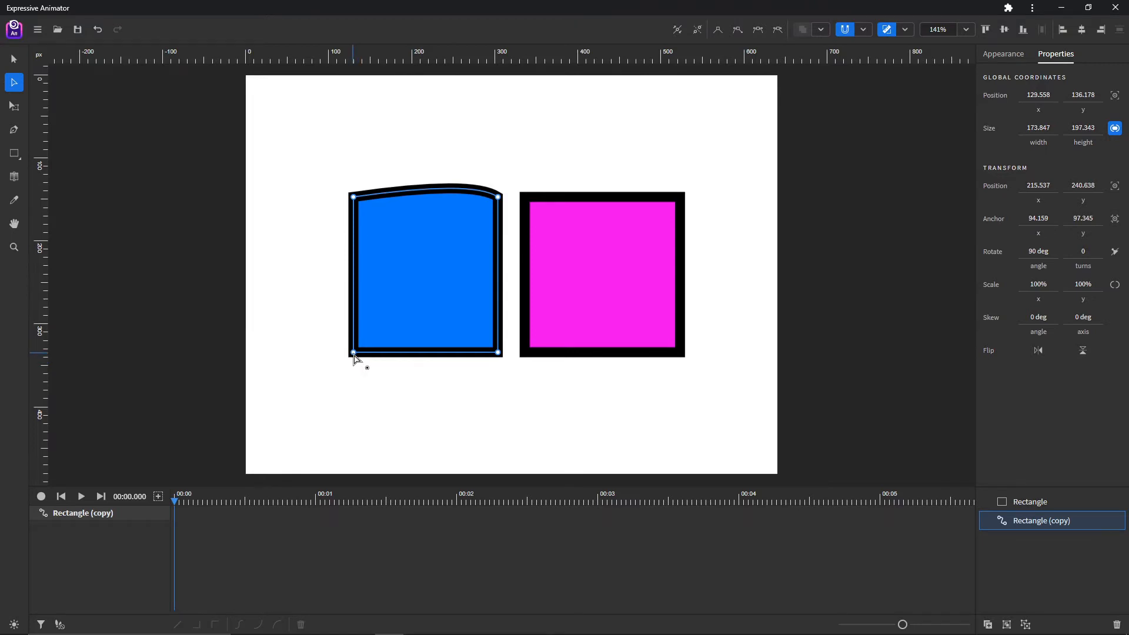
{"action": "left_click_drag", "start_coordinate": [354, 358], "coordinate": [281, 327]}
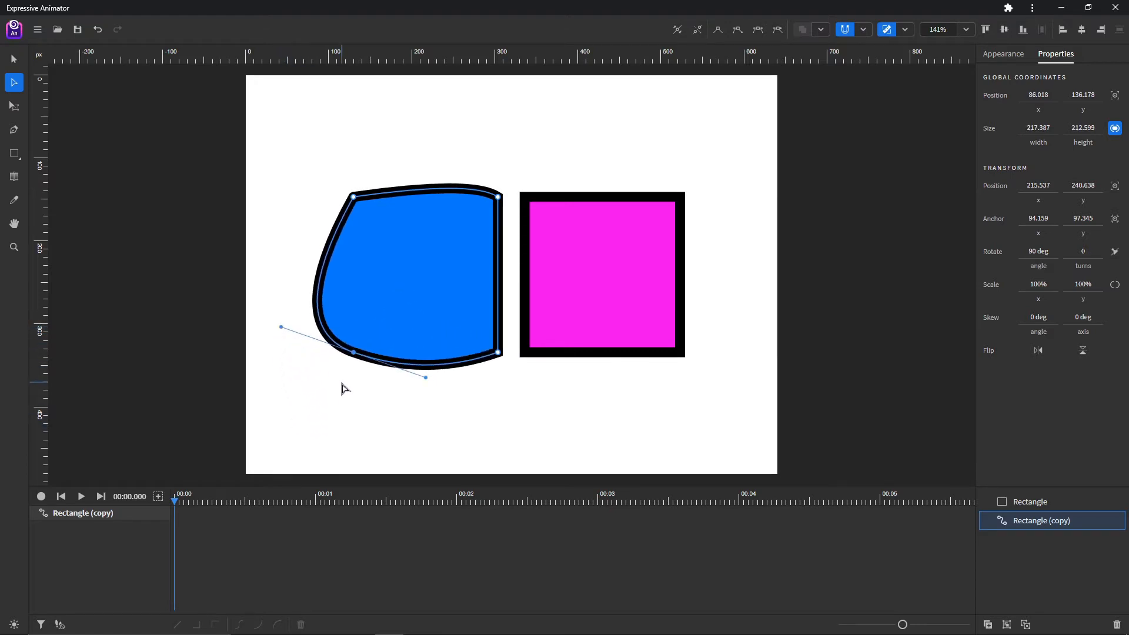
Try removing both curve handles of the lower-left node, and try converting the node to a corner and back to smooth
{"action": "left_click", "coordinate": [426, 378]}
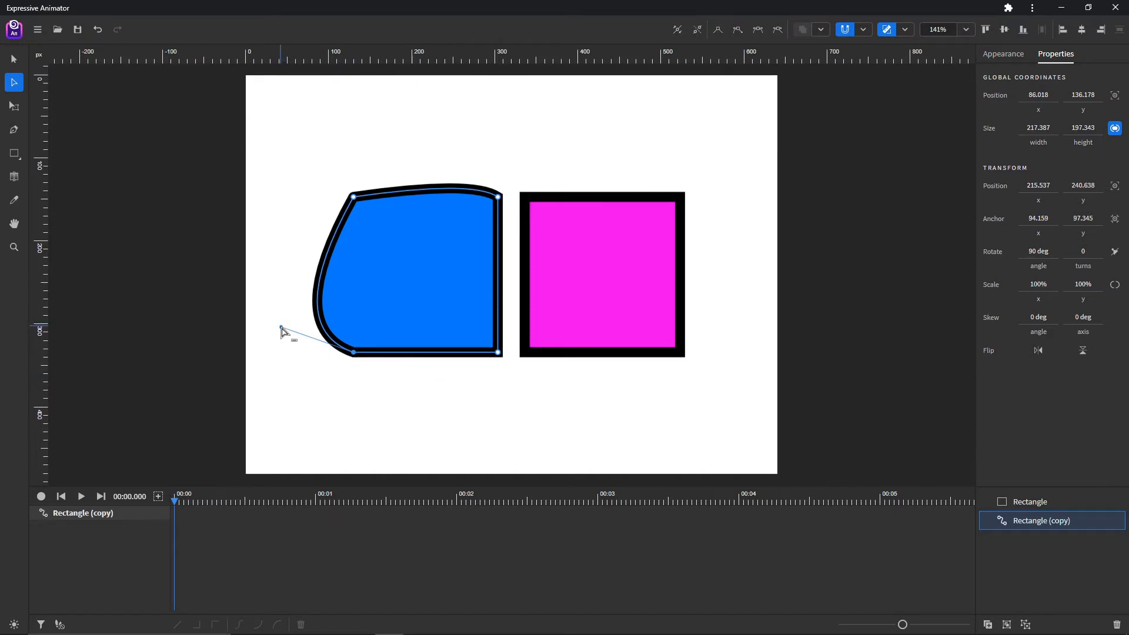
{"action": "left_click", "coordinate": [281, 328]}
{"action": "key", "text": "ctrl+z"}
{"action": "key", "text": "ctrl+z"}
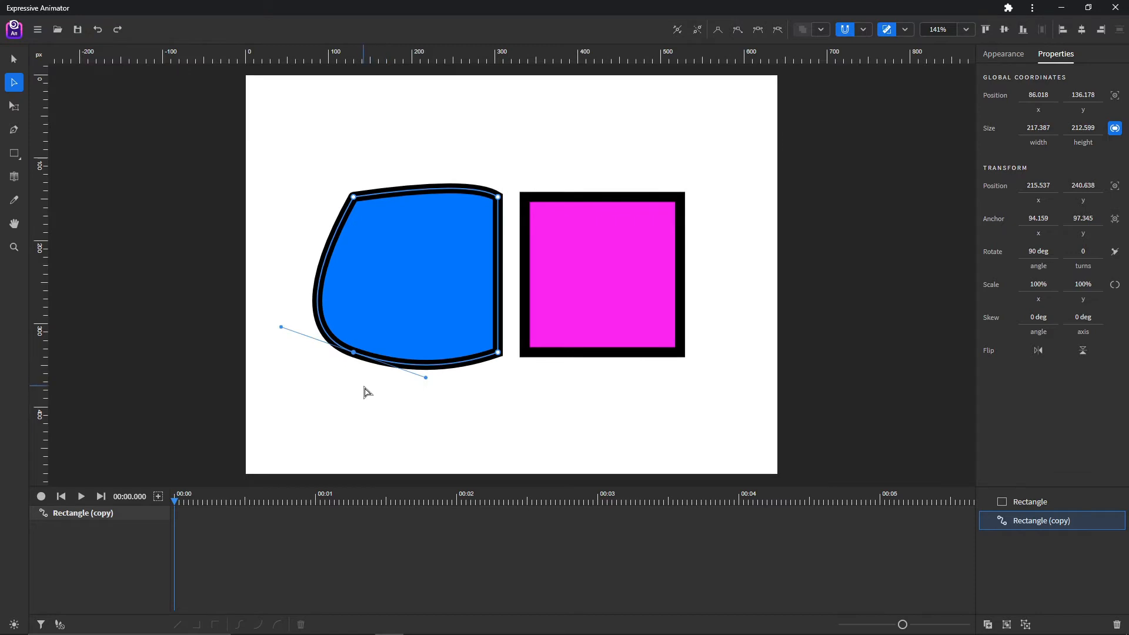
{"action": "left_click", "coordinate": [719, 31]}
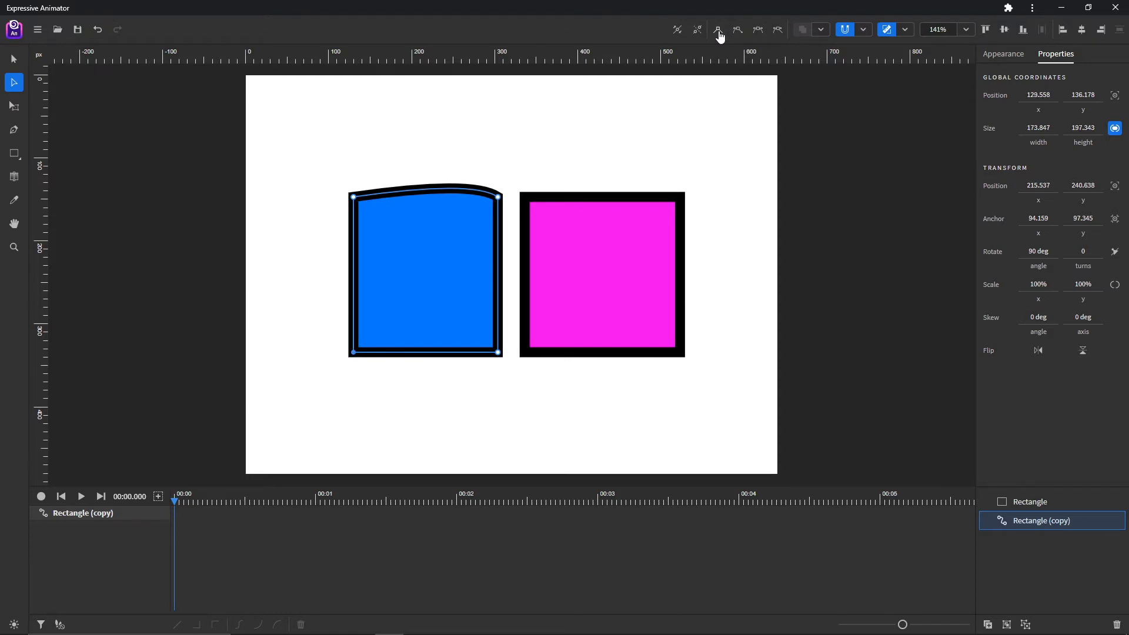
{"action": "left_click", "coordinate": [759, 34]}
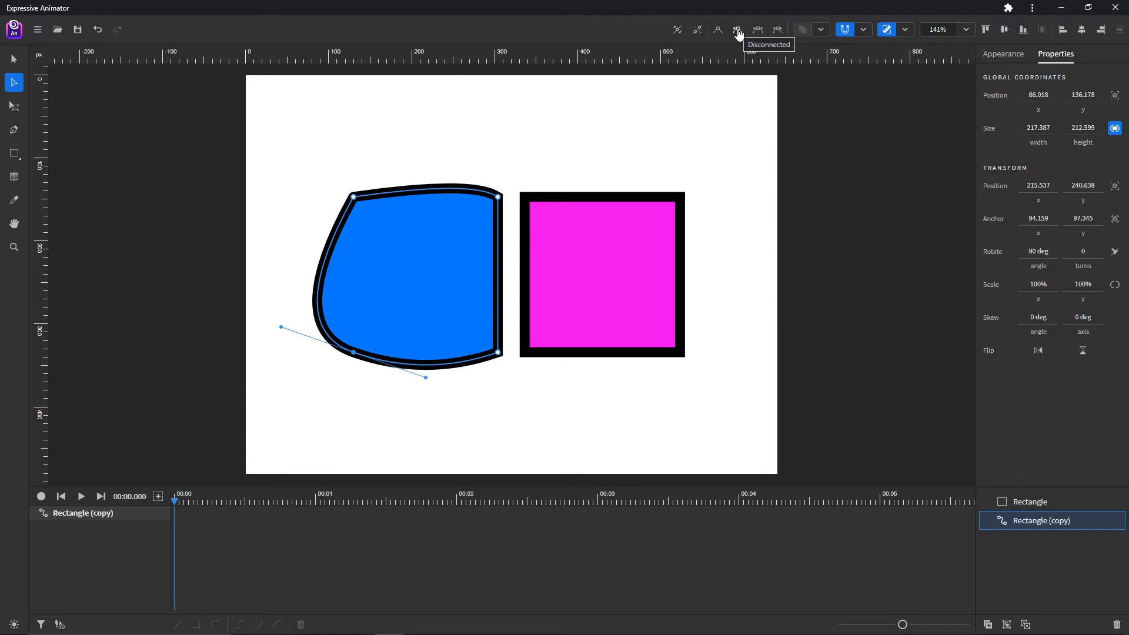
Make the lower-left node's handles Disconnected and reposition each handle independently
{"action": "left_click", "coordinate": [737, 30]}
{"action": "left_click_drag", "start_coordinate": [425, 378], "coordinate": [392, 431]}
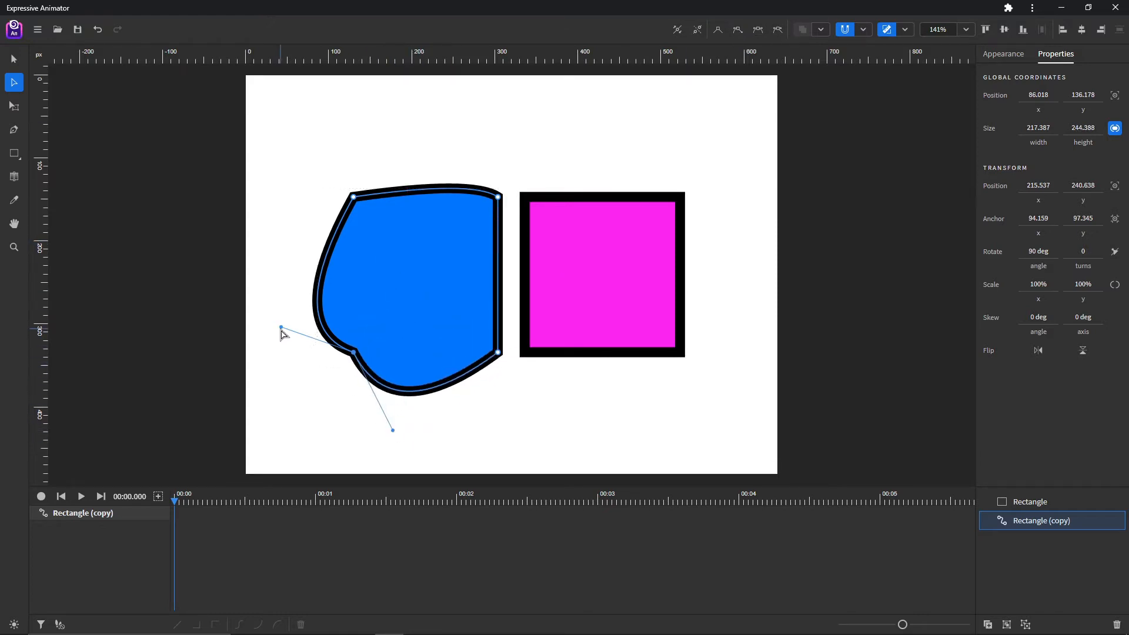
{"action": "mouse_move", "coordinate": [281, 328]}
{"action": "left_mouse_down"}
{"action": "mouse_move", "coordinate": [408, 302]}
{"action": "mouse_move", "coordinate": [291, 320]}
{"action": "left_mouse_up"}
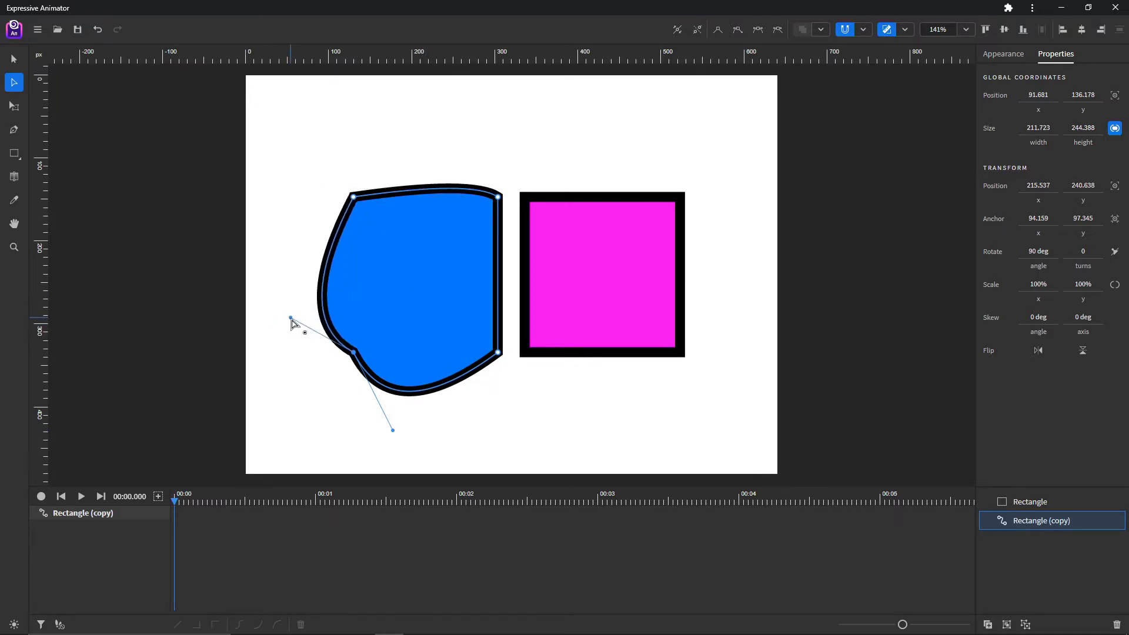
Align the lower-left node's handles into one straight line and rotate them to a shallower slope
{"action": "left_click", "coordinate": [780, 35]}
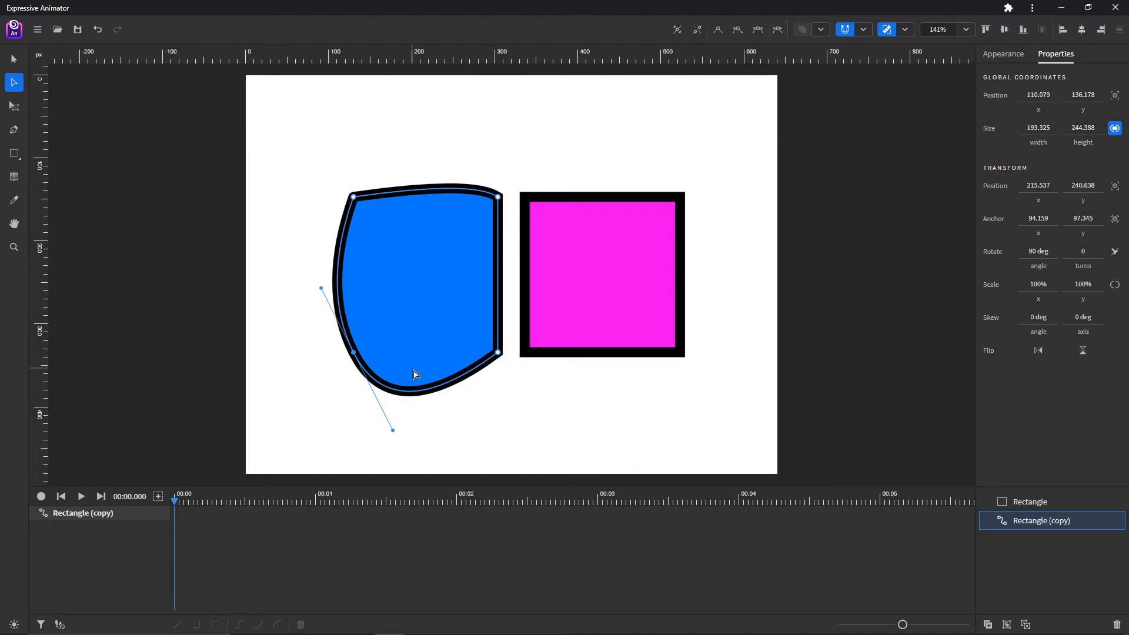
{"action": "left_click_drag", "start_coordinate": [393, 431], "coordinate": [417, 382]}
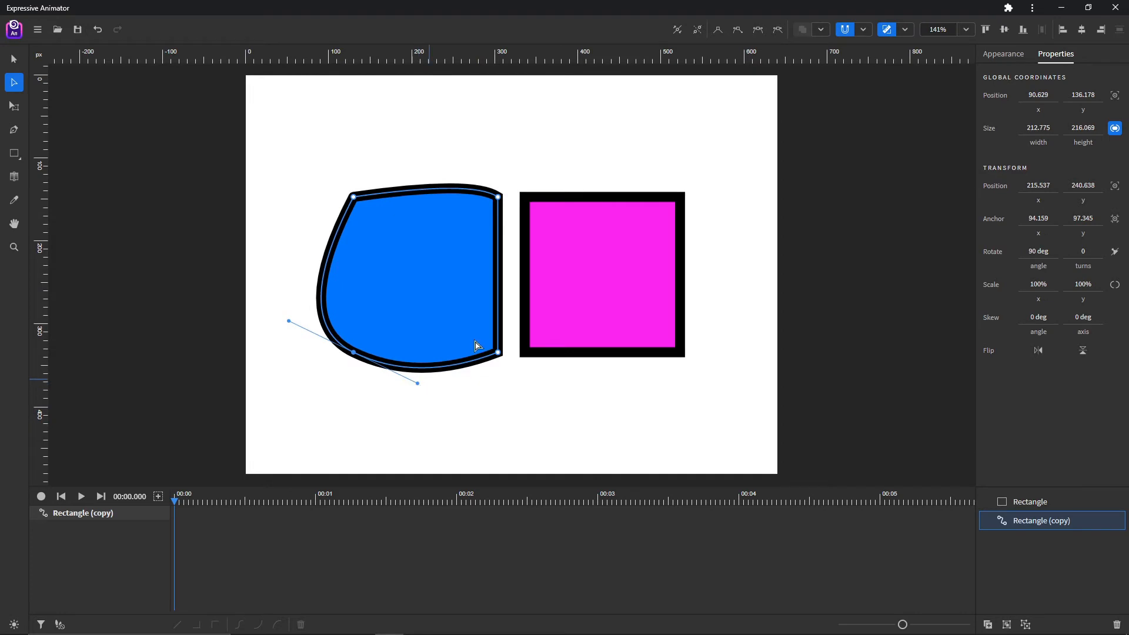
Break the blue outline at its lower-left node, move one loose end away and rejoin the two ends
{"action": "left_click", "coordinate": [699, 32]}
{"action": "mouse_move", "coordinate": [354, 353]}
{"action": "left_mouse_down"}
{"action": "mouse_move", "coordinate": [473, 401]}
{"action": "mouse_move", "coordinate": [400, 389]}
{"action": "left_mouse_up"}
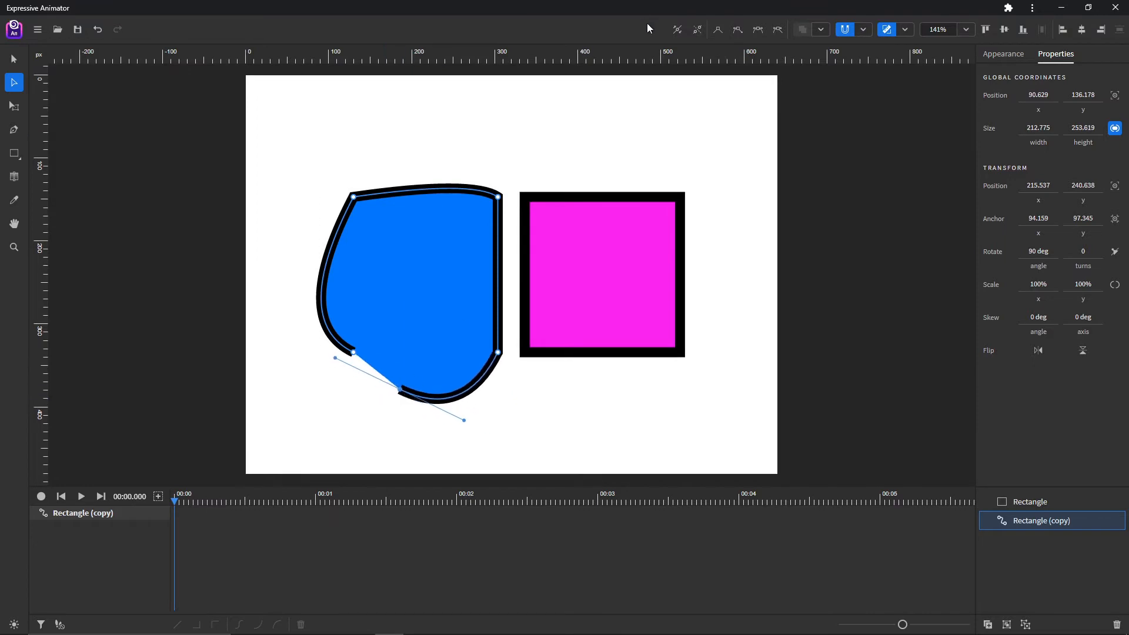
{"action": "left_click", "coordinate": [677, 31]}
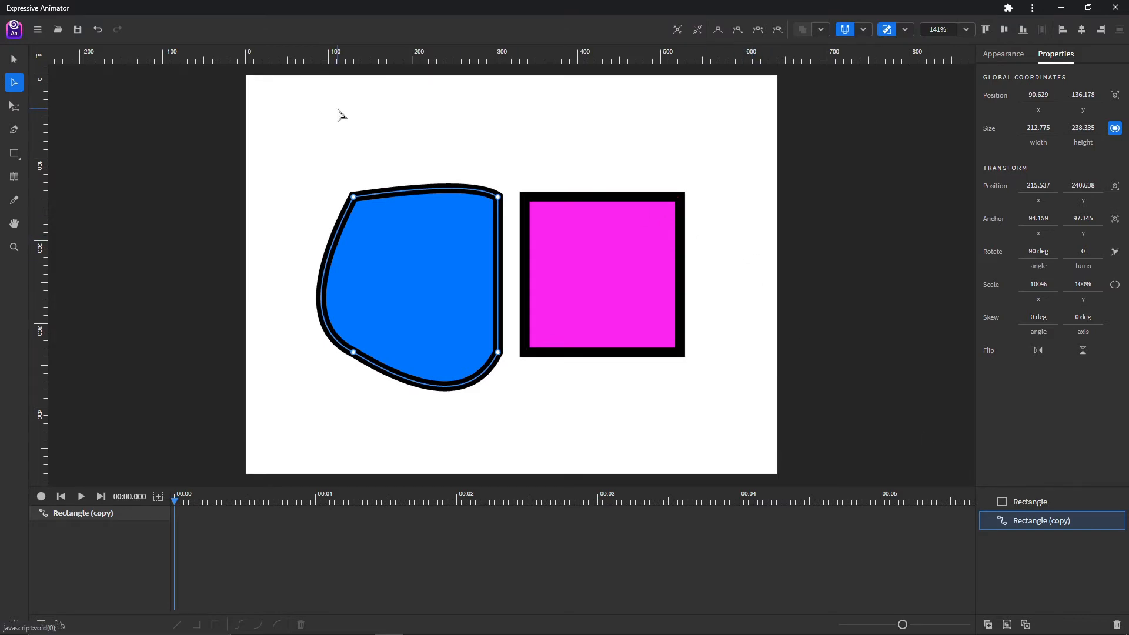
Try corner radii of 10 and 30 on all corners of the pink rectangle
{"action": "left_click", "coordinate": [586, 256]}
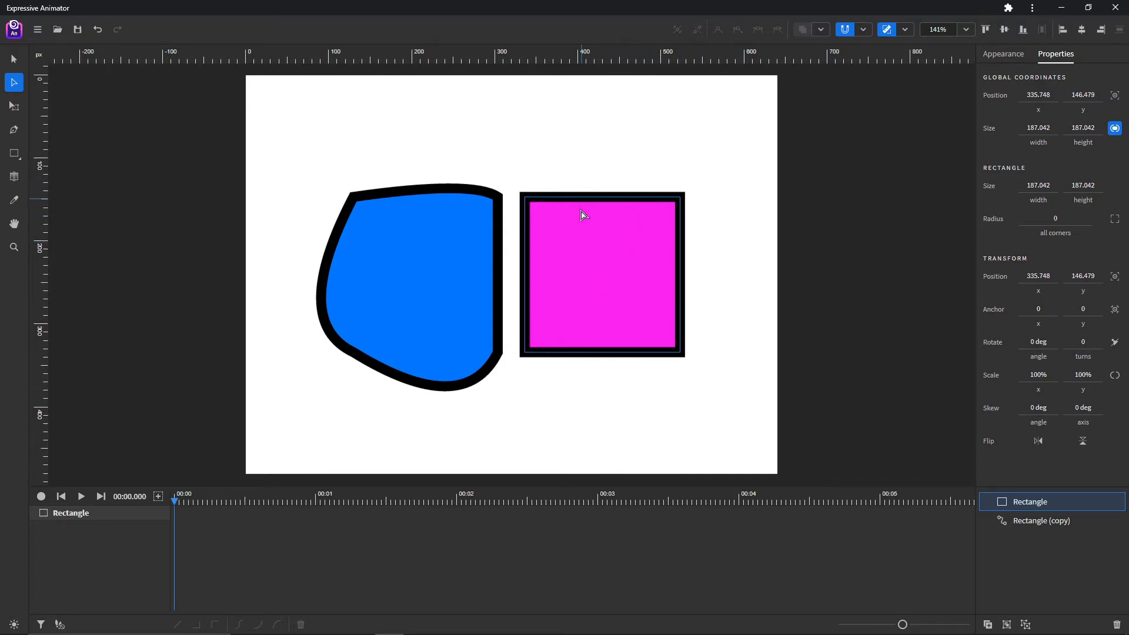
{"action": "right_click", "coordinate": [13, 155]}
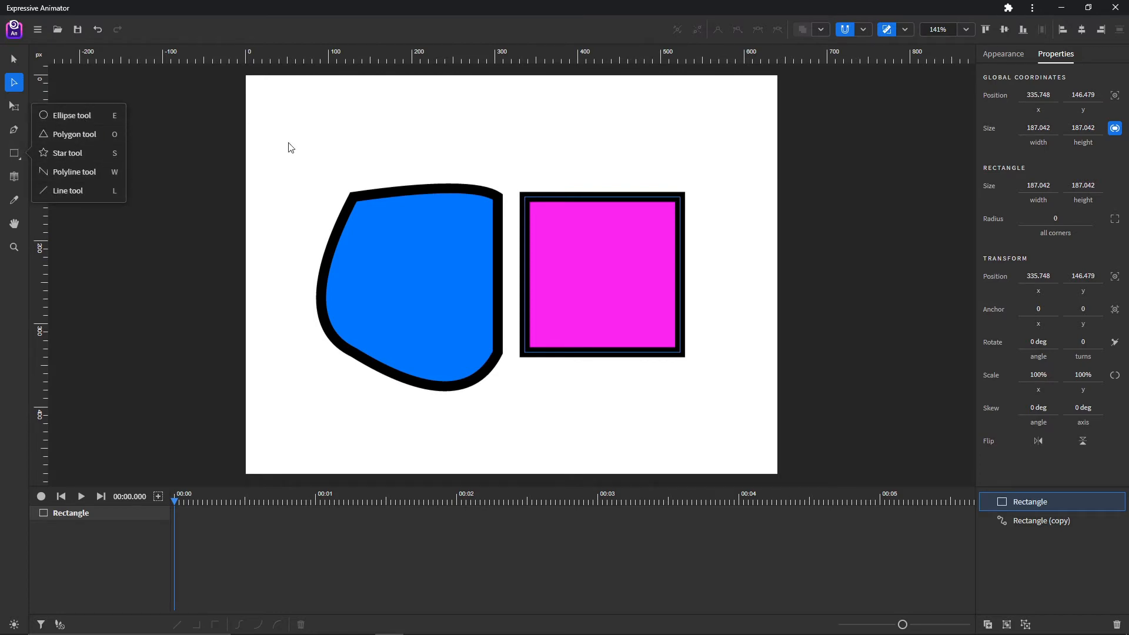
{"action": "left_click", "coordinate": [1064, 59]}
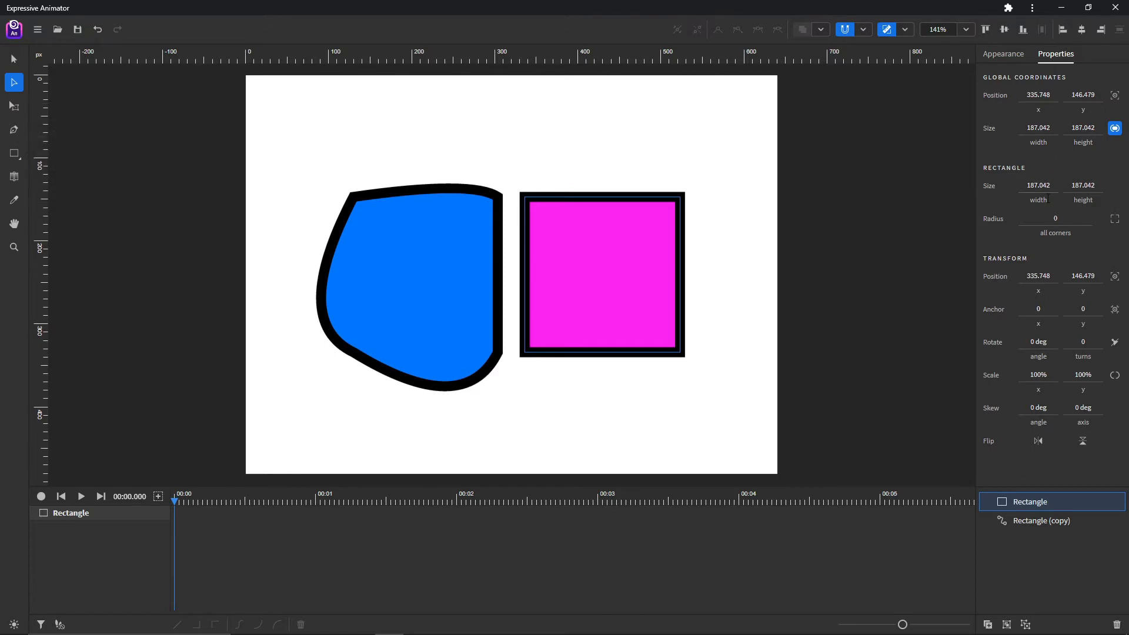
{"action": "left_click", "coordinate": [1066, 219]}
{"action": "type", "text": "120"}
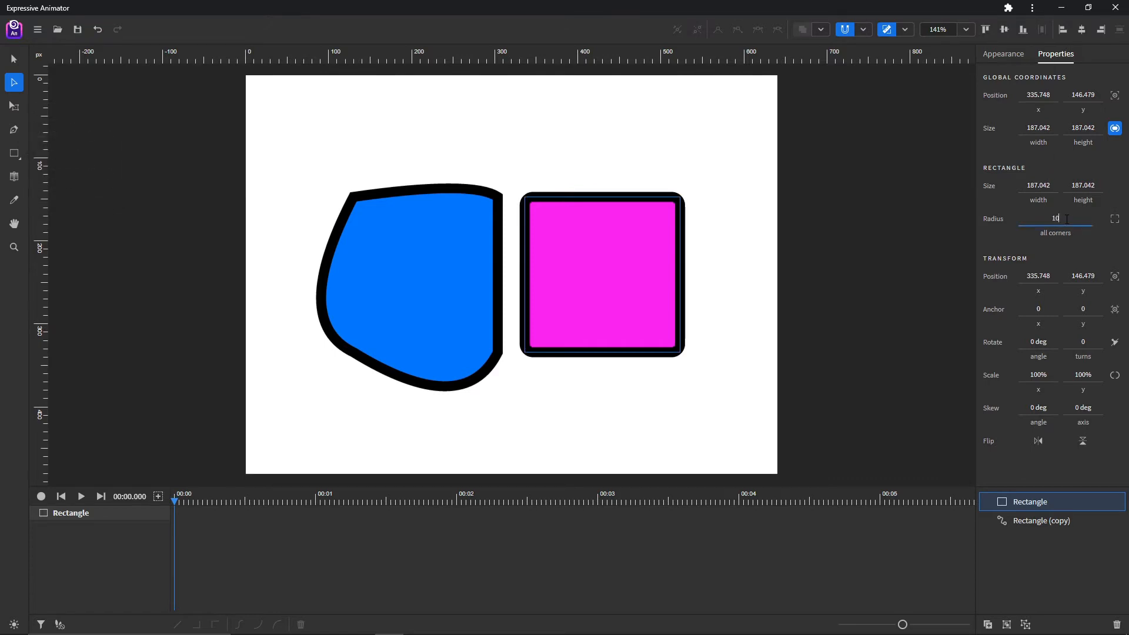
{"action": "key", "text": "BackSpace"}
{"action": "key", "text": "BackSpace"}
{"action": "key", "text": "BackSpace"}
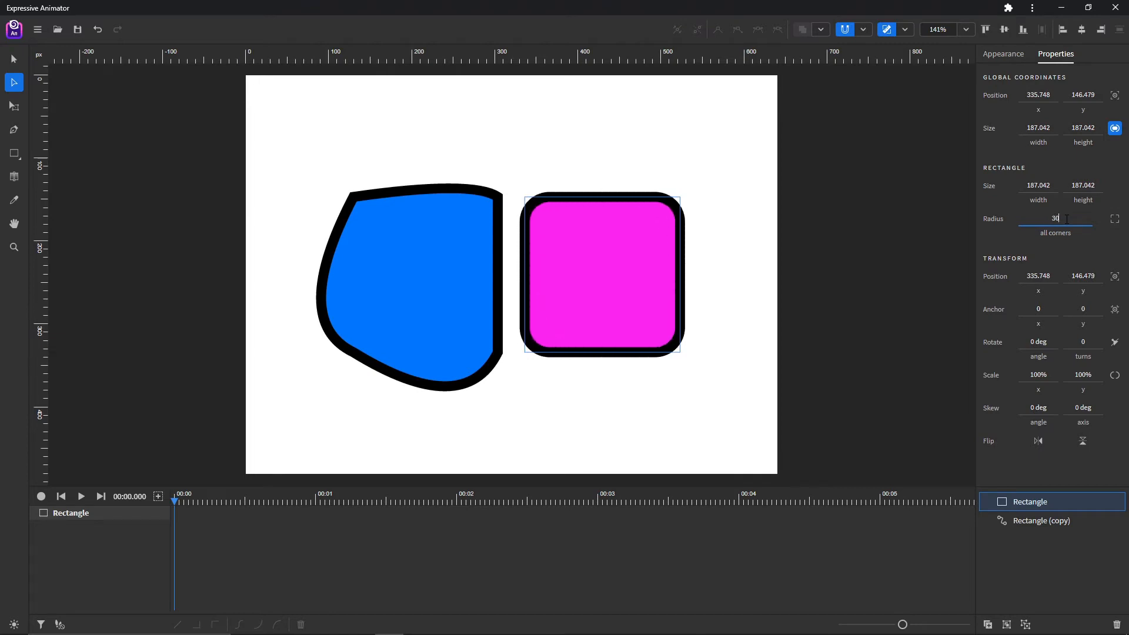
Draw a five-pointed star with an outer radius of about 45 px above the blue shape
{"action": "left_click", "coordinate": [16, 155]}
{"action": "left_click", "coordinate": [68, 152]}
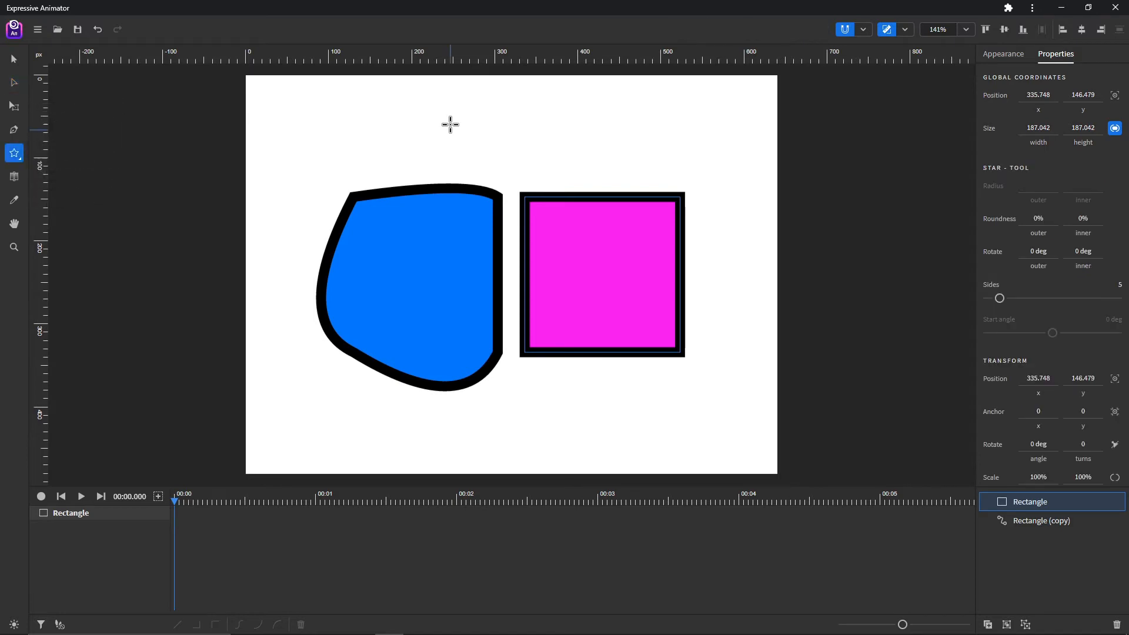
{"action": "left_click_drag", "start_coordinate": [426, 115], "coordinate": [455, 141]}
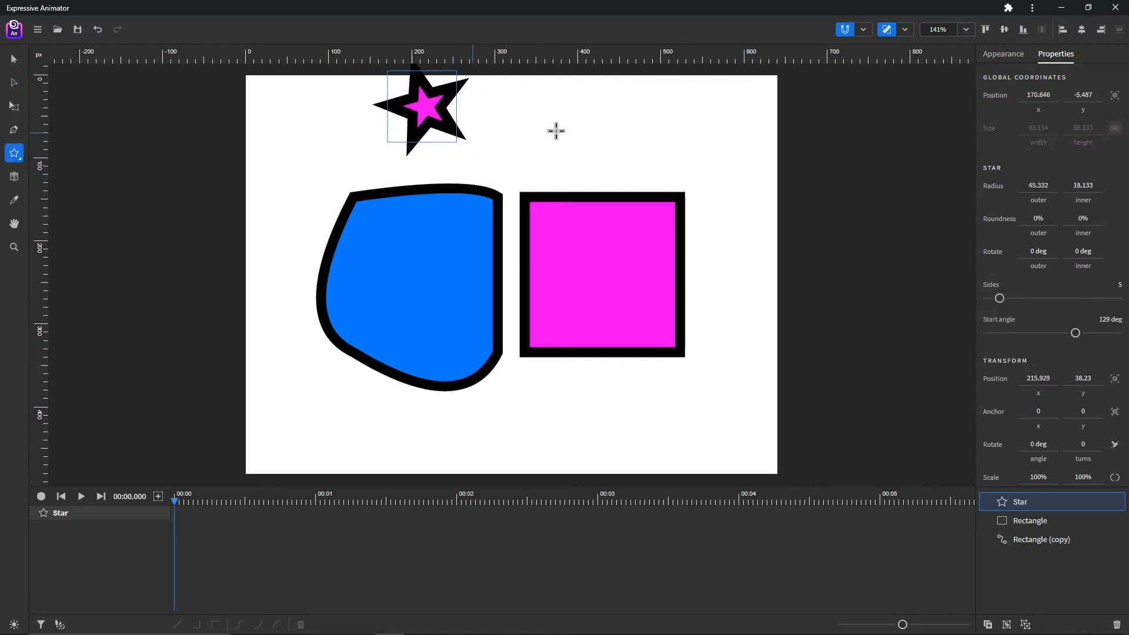
Reduce the star to 4 sides and set its start angle to 27 degrees
{"action": "mouse_move", "coordinate": [1006, 298]}
{"action": "left_mouse_down"}
{"action": "mouse_move", "coordinate": [1043, 297]}
{"action": "mouse_move", "coordinate": [992, 298]}
{"action": "left_mouse_up"}
{"action": "left_click_drag", "start_coordinate": [1083, 332], "coordinate": [1058, 333]}
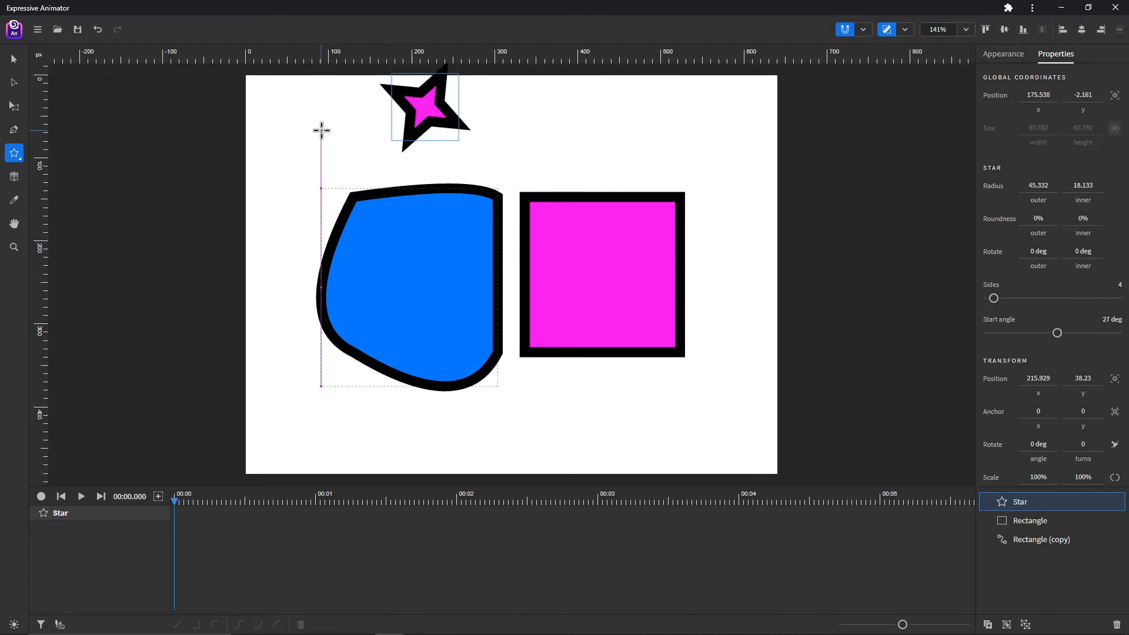
Convert the pink rectangle to an editable path
{"action": "left_click", "coordinate": [14, 82]}
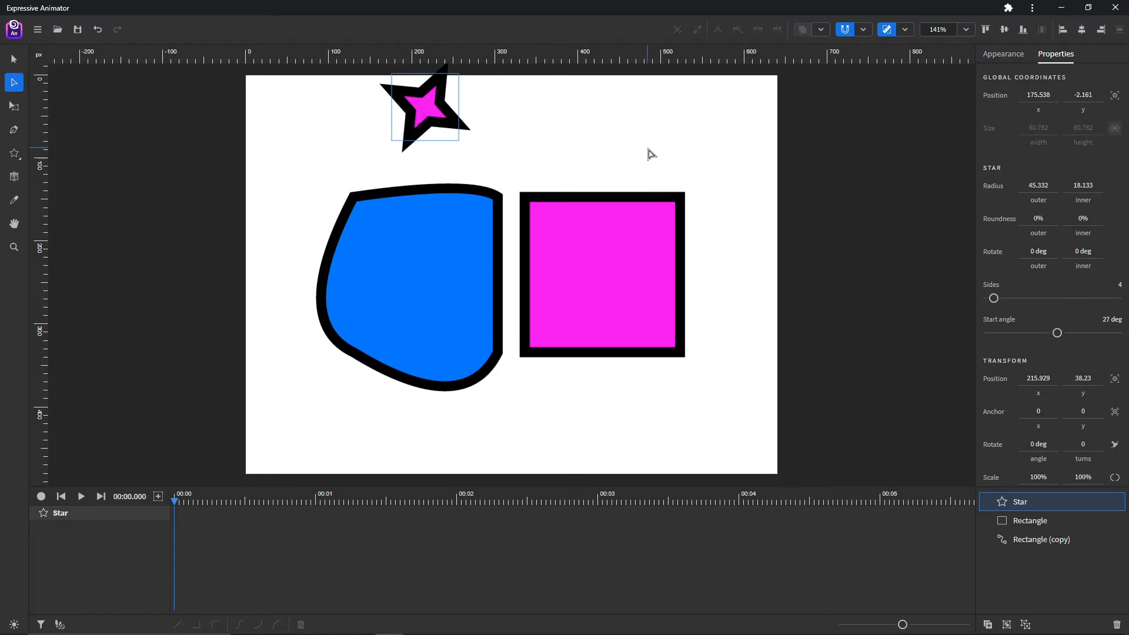
{"action": "left_click", "coordinate": [611, 261]}
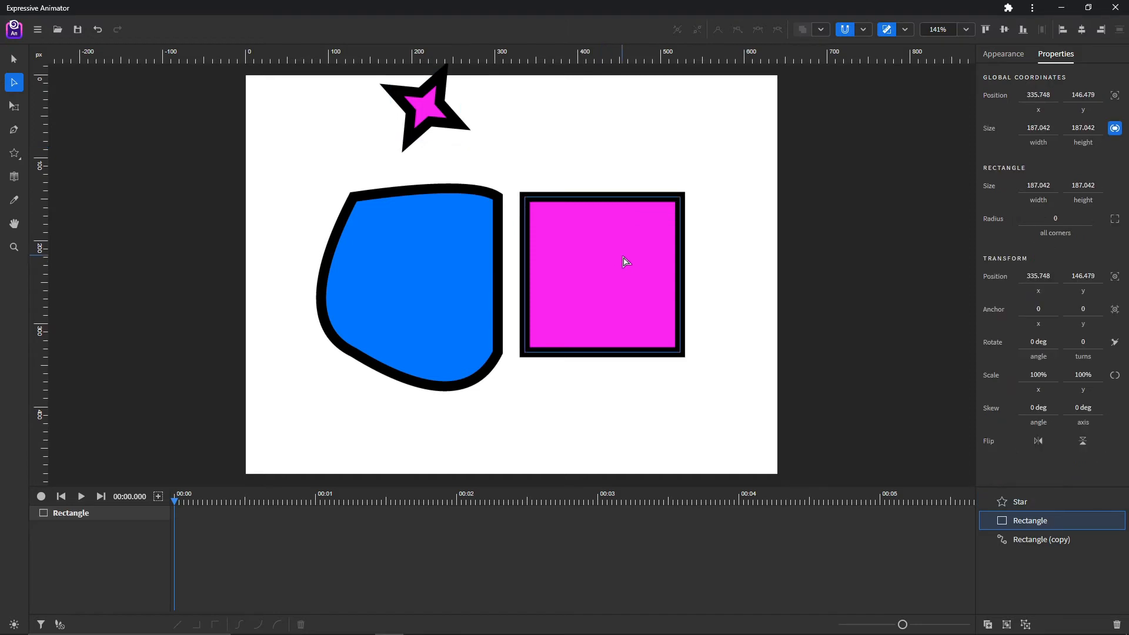
{"action": "right_click", "coordinate": [580, 237]}
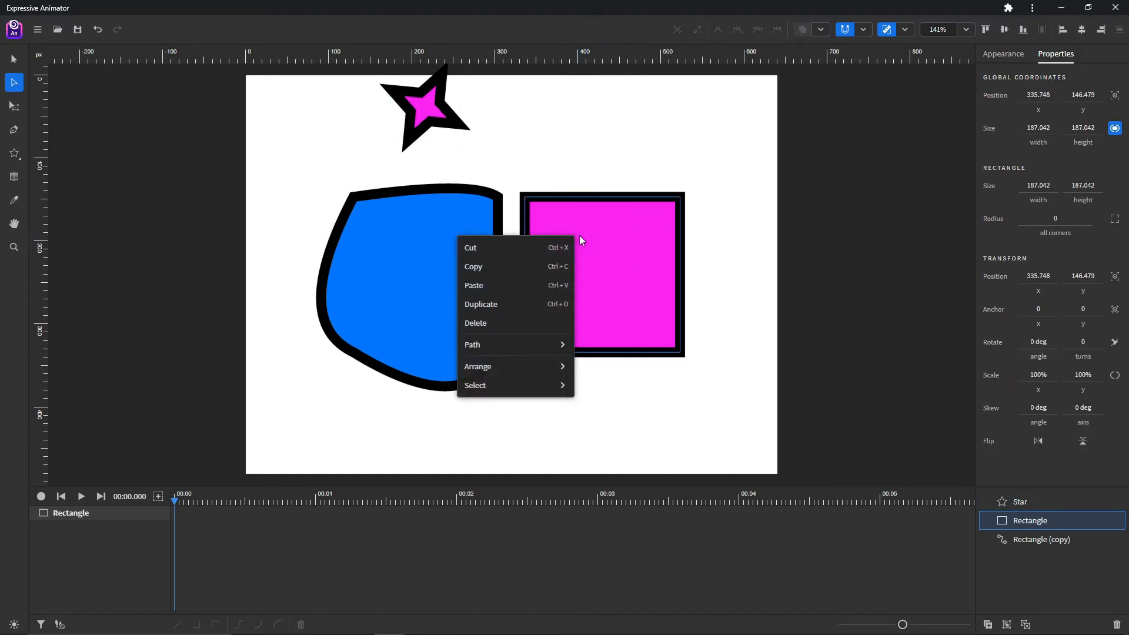
{"action": "mouse_move", "coordinate": [513, 349]}
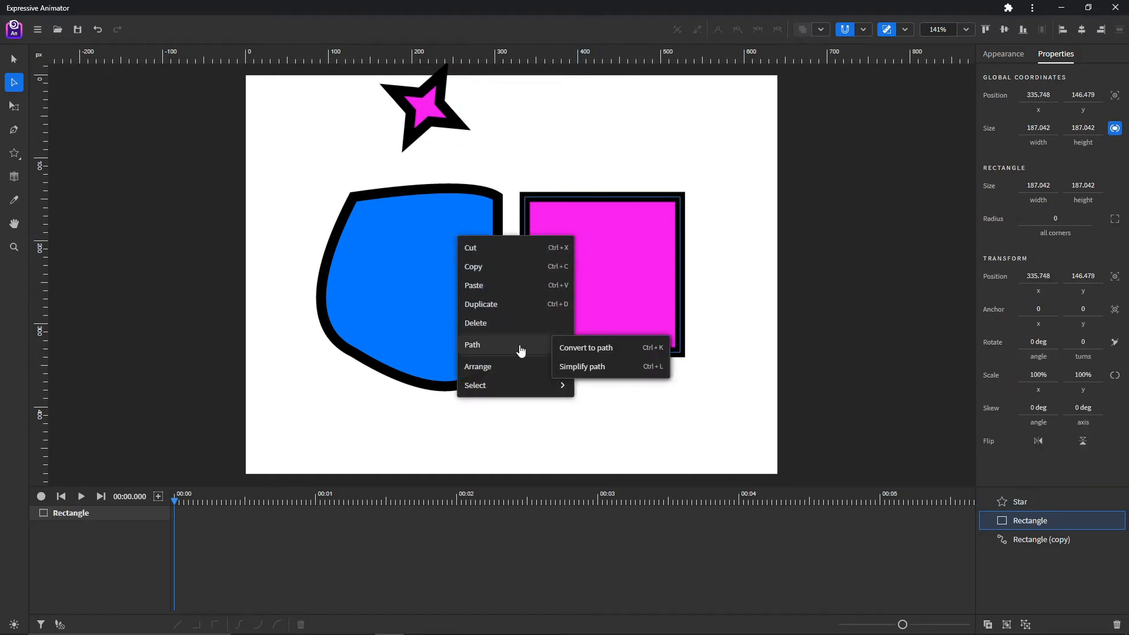
{"action": "left_click", "coordinate": [627, 355]}
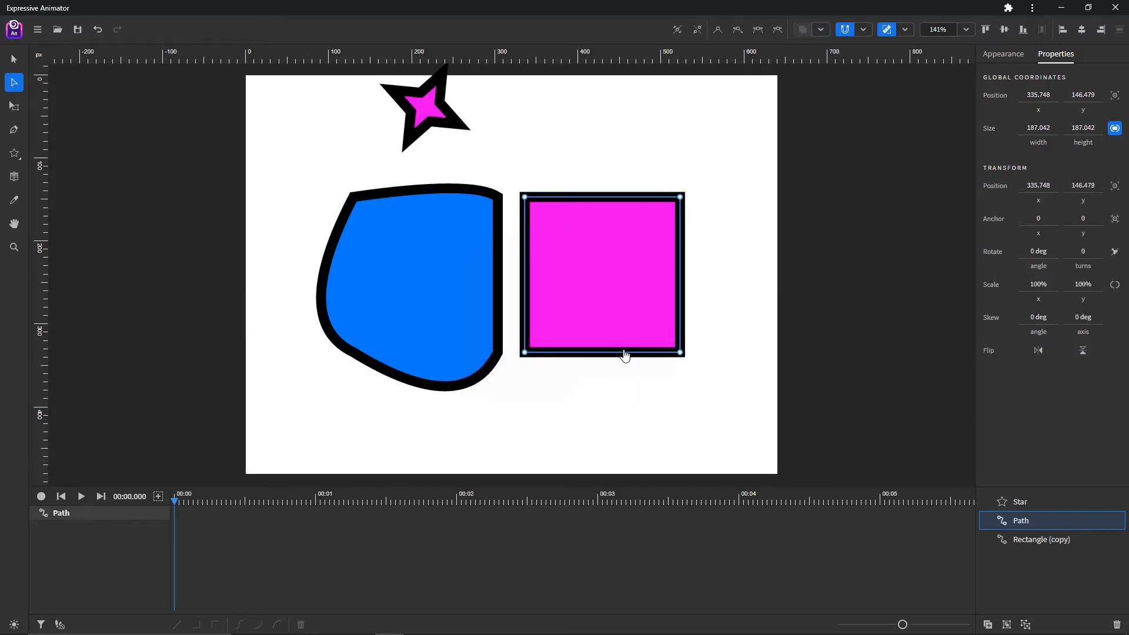
Convert the four-pointed star to a path and move its lower inner node sideways
{"action": "left_click", "coordinate": [431, 116]}
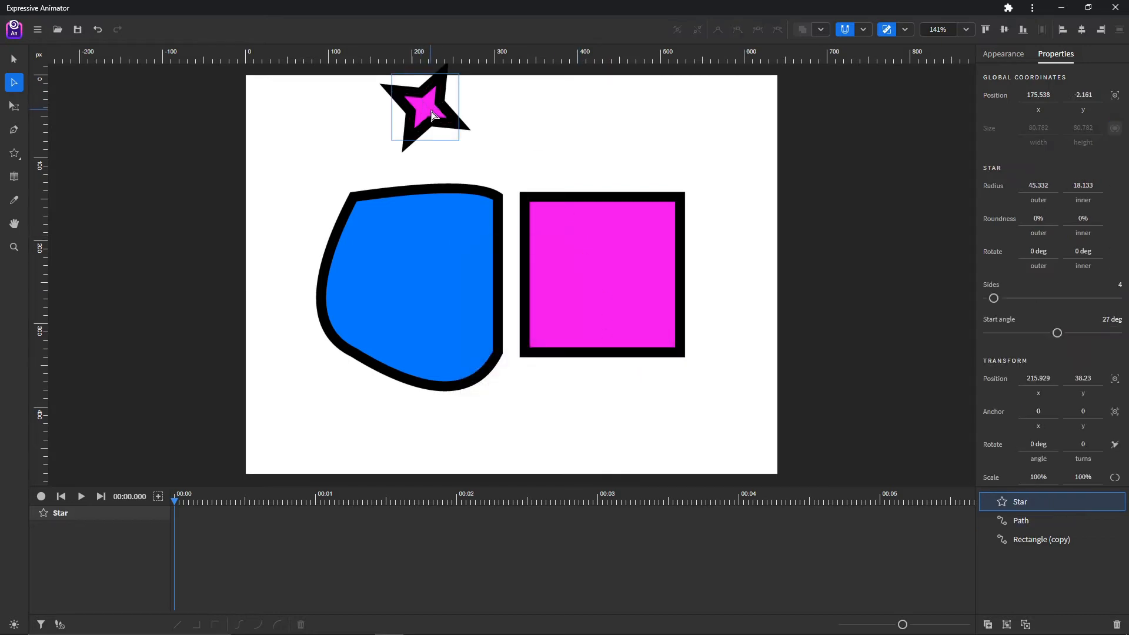
{"action": "right_click", "coordinate": [426, 111]}
{"action": "mouse_move", "coordinate": [461, 216]}
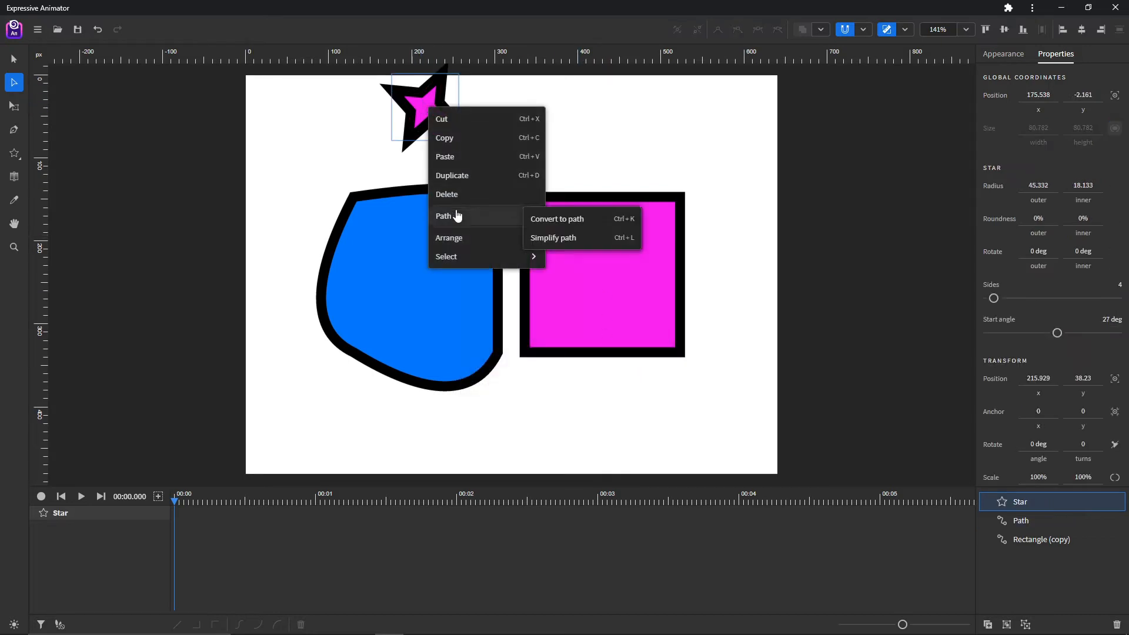
{"action": "left_click", "coordinate": [559, 221]}
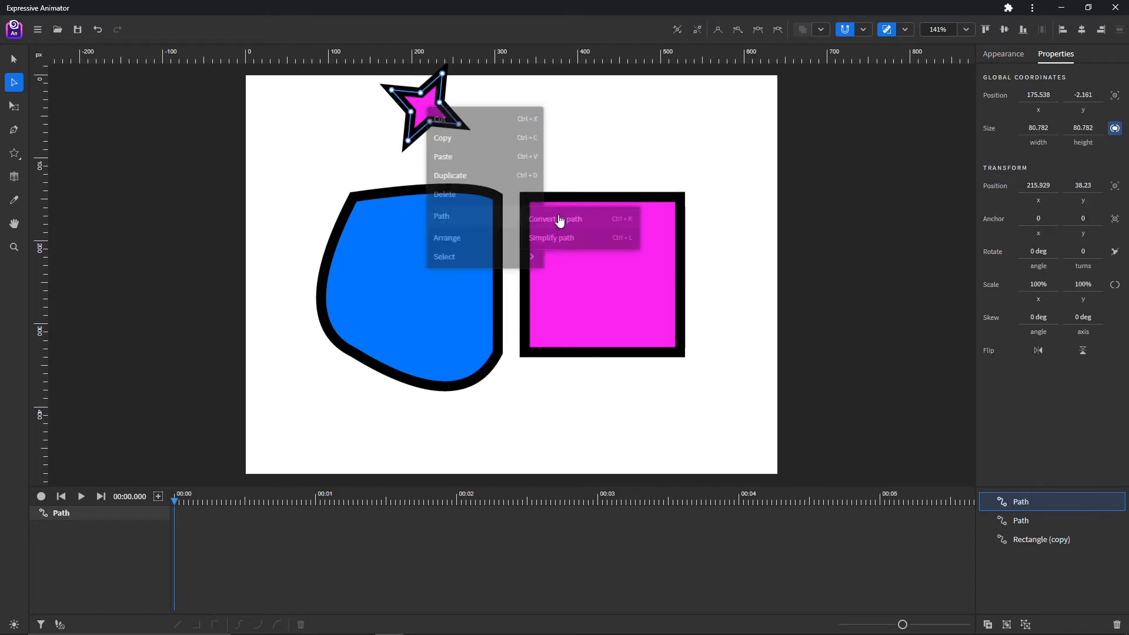
{"action": "left_click_drag", "start_coordinate": [428, 126], "coordinate": [459, 124]}
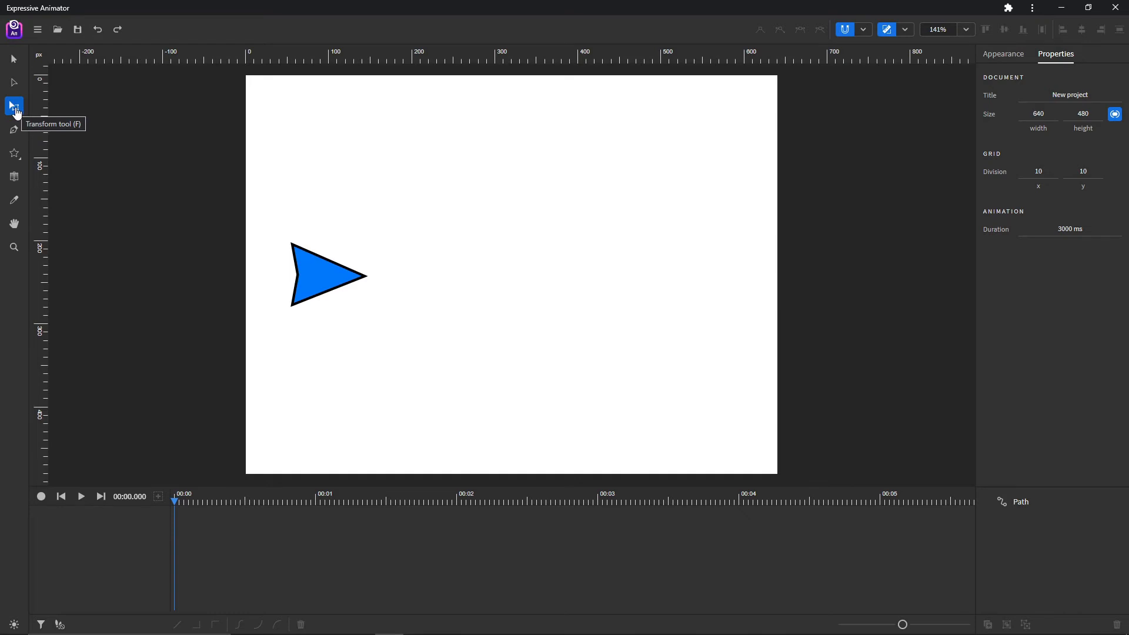
Move the blue arrow's transform origin to its lower-left corner and try rotating the arrow 43 degrees around it
{"action": "left_click", "coordinate": [327, 270]}
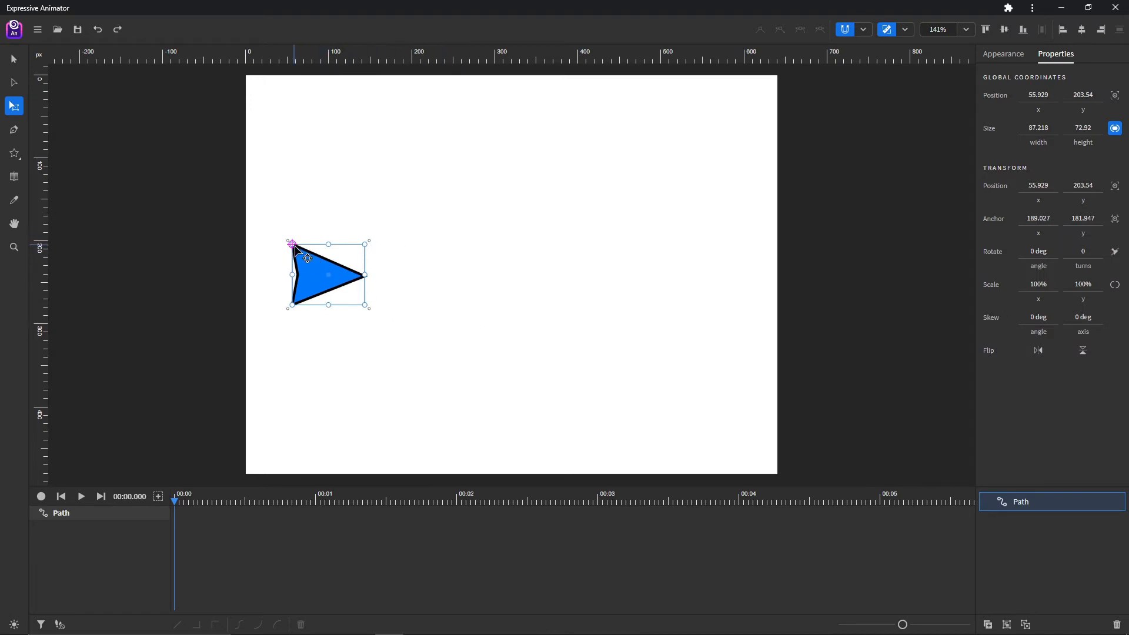
{"action": "left_click_drag", "start_coordinate": [292, 244], "coordinate": [293, 308]}
{"action": "left_click_drag", "start_coordinate": [370, 305], "coordinate": [415, 280]}
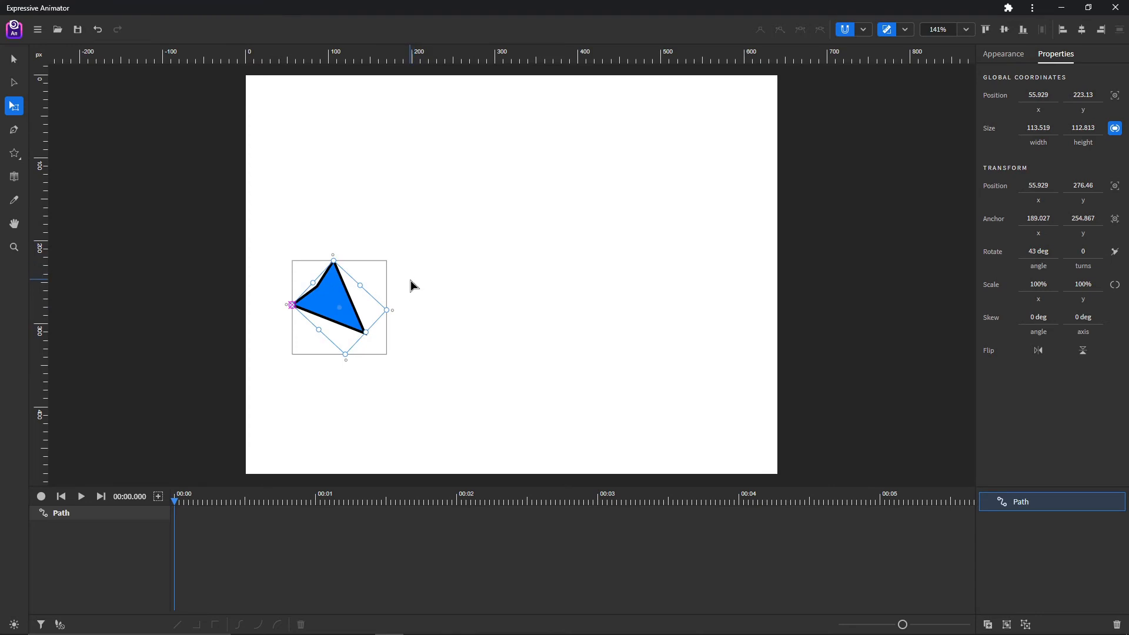
{"action": "key", "text": "ctrl+z"}
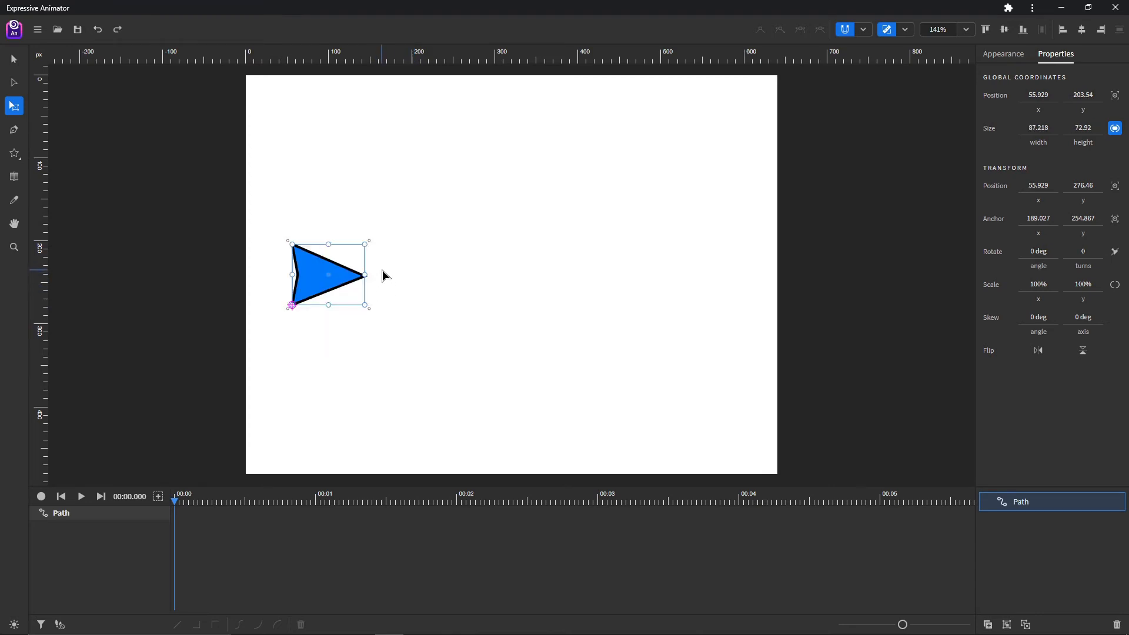
Compare the arrow's handles in the Selection and Transform tools, and move the arrow to about X 503, Y 131 on the canvas
{"action": "left_click", "coordinate": [19, 57]}
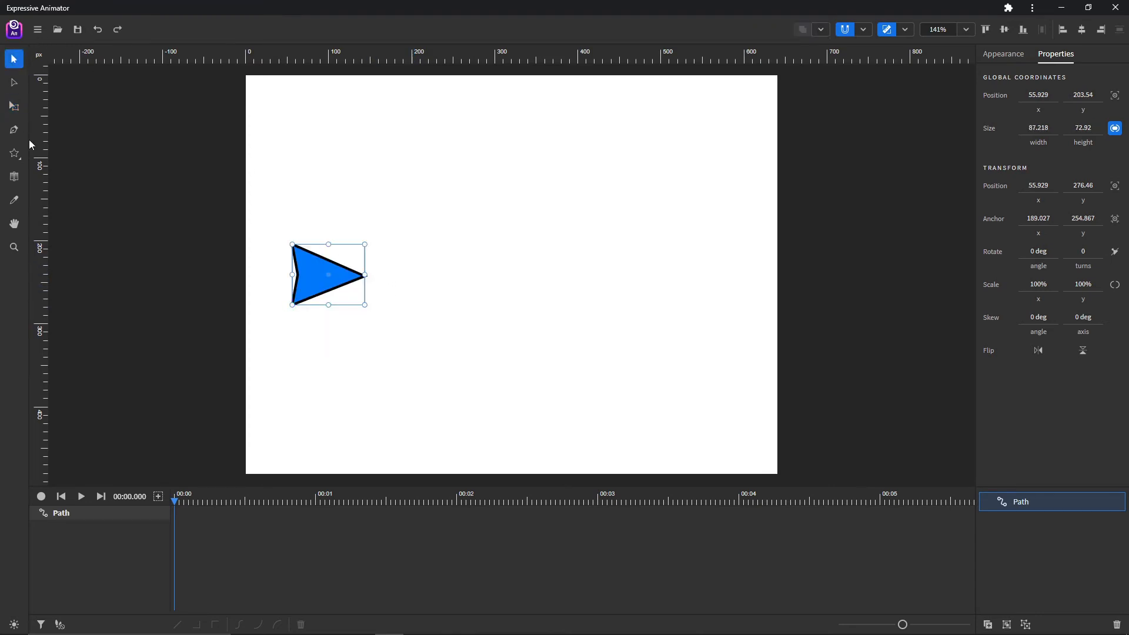
{"action": "mouse_move", "coordinate": [365, 275]}
{"action": "left_mouse_down"}
{"action": "mouse_move", "coordinate": [690, 275]}
{"action": "mouse_move", "coordinate": [365, 274]}
{"action": "left_mouse_up"}
{"action": "left_click", "coordinate": [14, 106]}
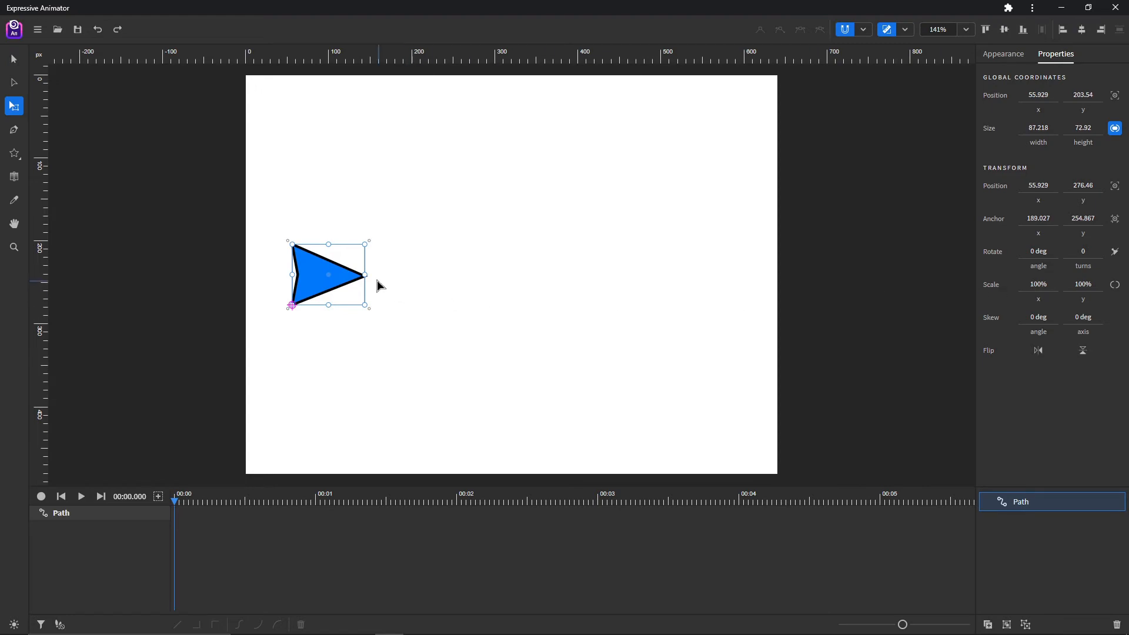
{"action": "left_click_drag", "start_coordinate": [365, 275], "coordinate": [566, 275]}
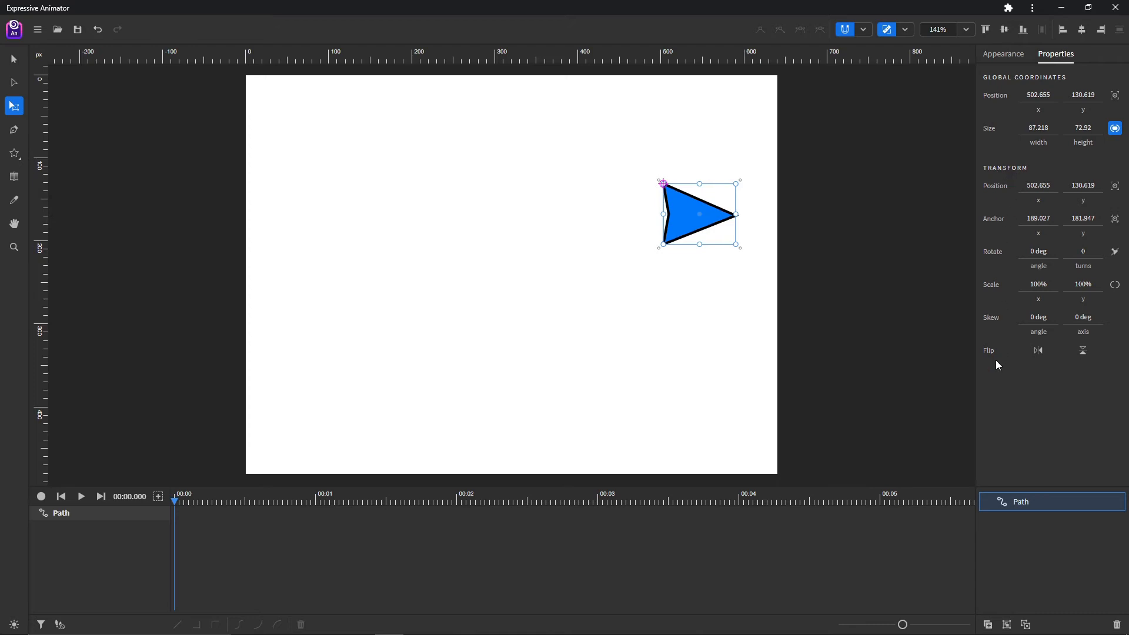
Set the arrow's transform origin to its centre and back to its top-left corner, keeping the shape in place
{"action": "left_click", "coordinate": [1115, 187]}
{"action": "mouse_move", "coordinate": [1117, 189]}
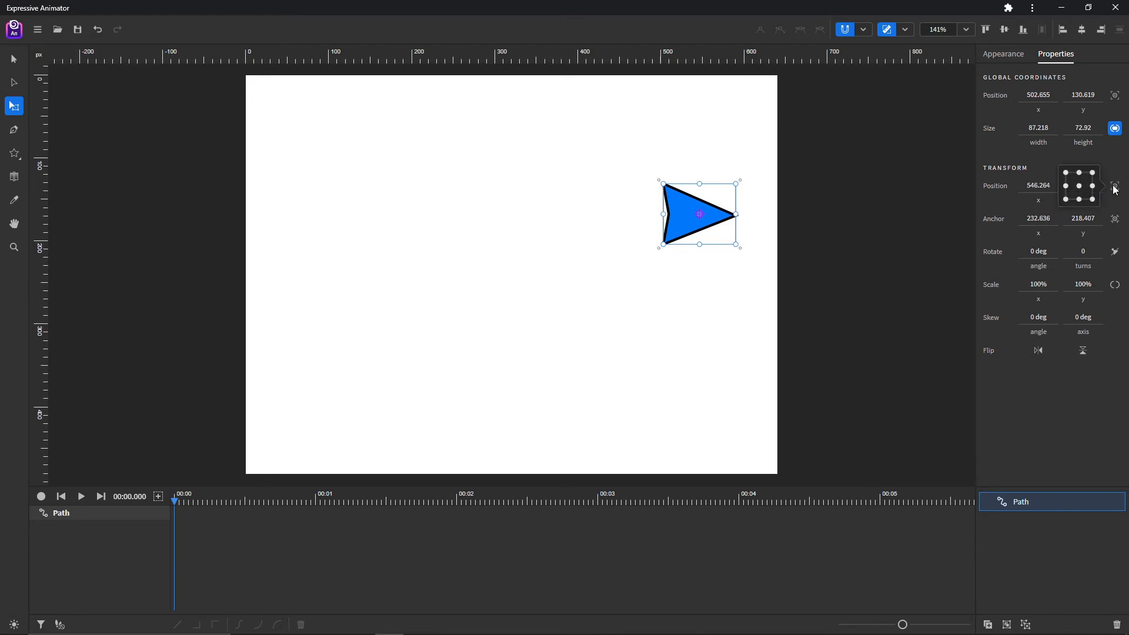
{"action": "left_click", "coordinate": [1066, 173]}
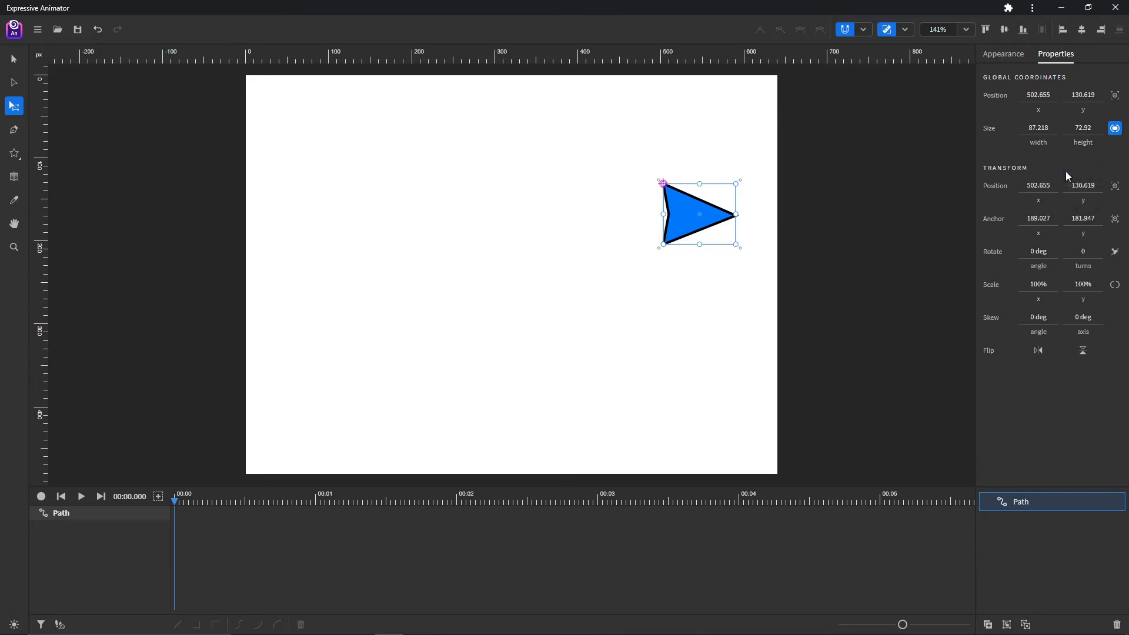
Shift the arrow around its fixed position by setting its anchor to the centre, the lower-left corner and finally the upper-right corner
{"action": "left_click", "coordinate": [1116, 222]}
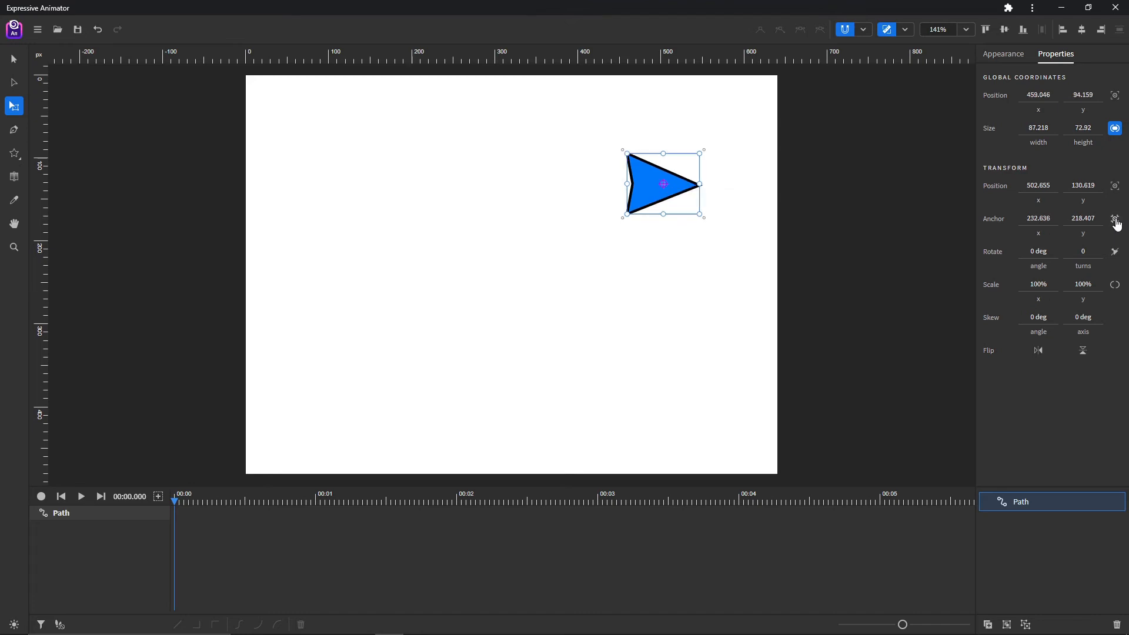
{"action": "left_click", "coordinate": [1116, 222]}
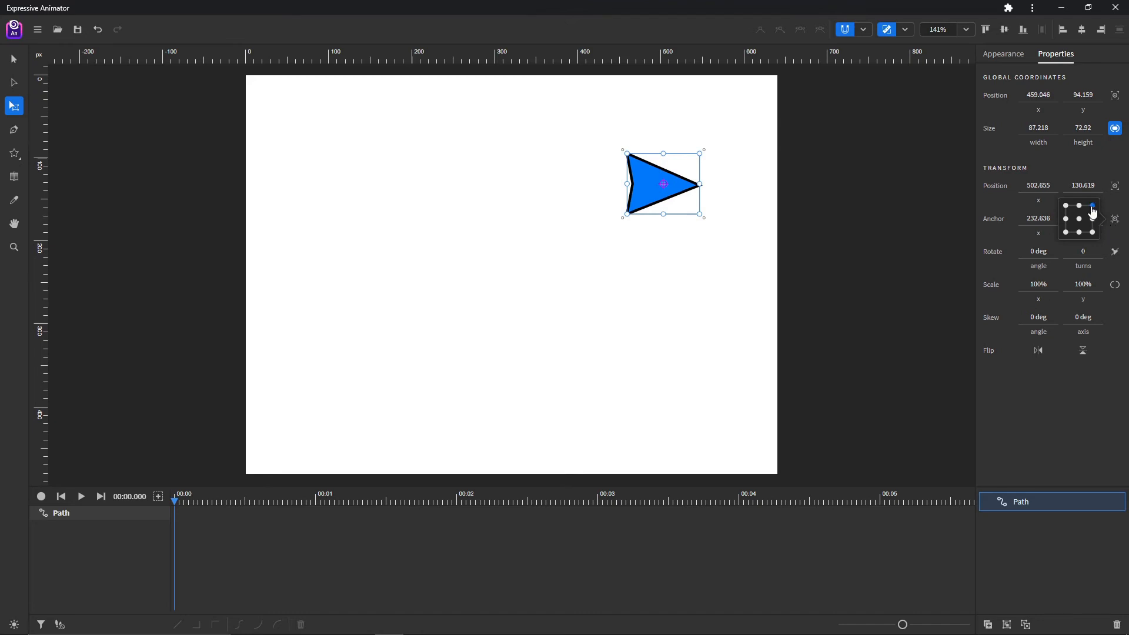
{"action": "left_click", "coordinate": [1066, 231]}
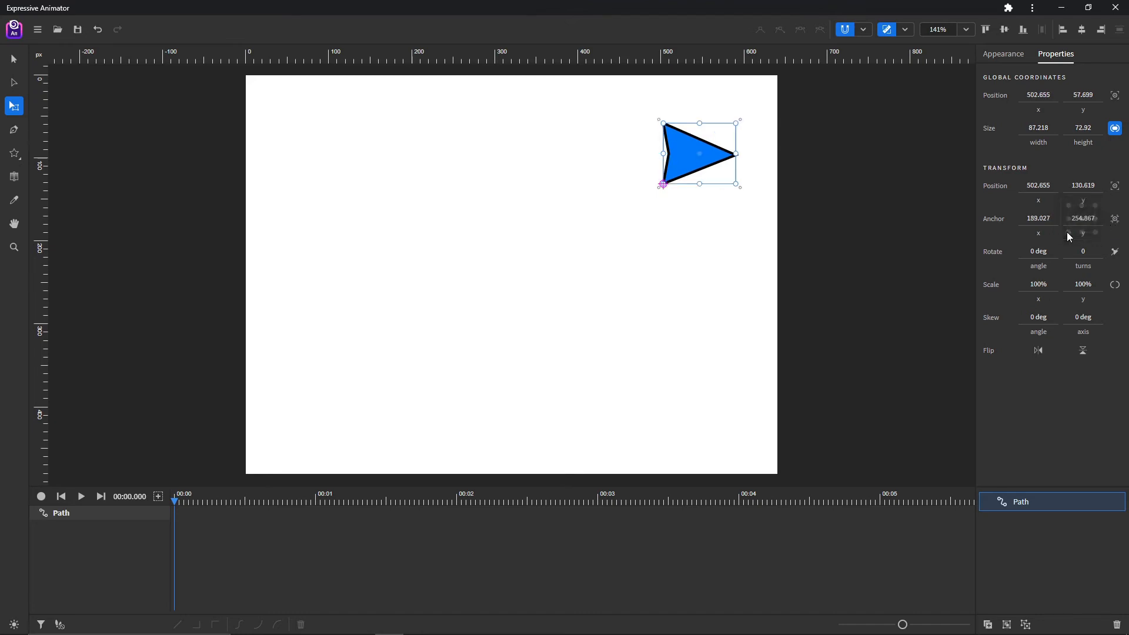
{"action": "left_click", "coordinate": [1114, 219]}
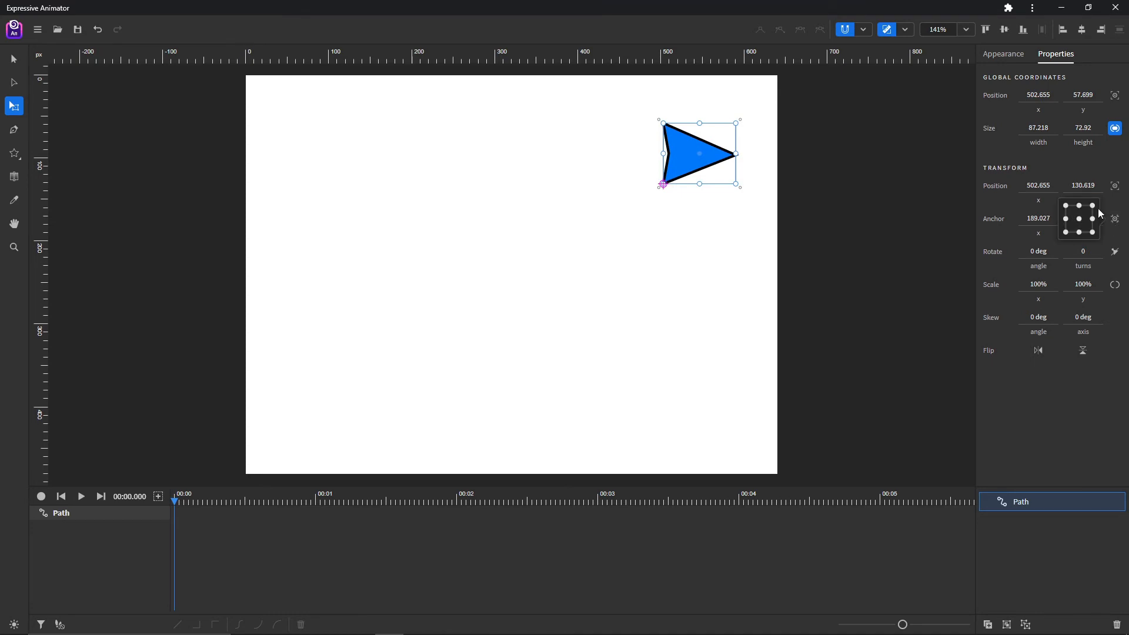
{"action": "left_click", "coordinate": [1092, 205]}
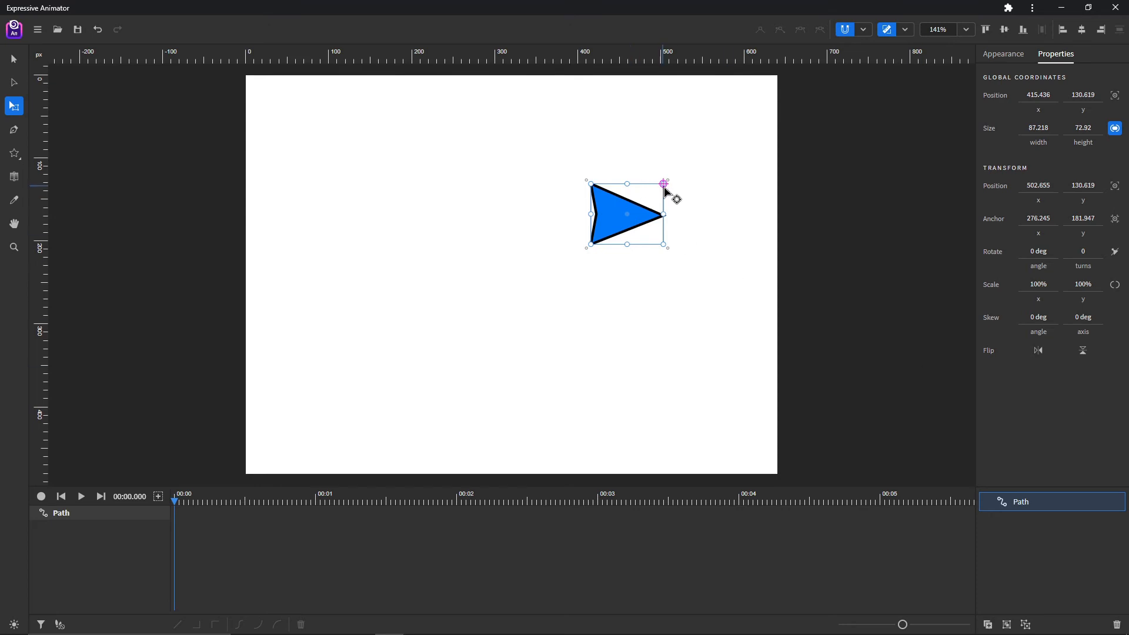
Move the arrow's origin to the middle of its left edge and flip the shape horizontally back and forth
{"action": "left_click_drag", "start_coordinate": [663, 184], "coordinate": [590, 216]}
{"action": "left_click", "coordinate": [1037, 352]}
{"action": "left_click", "coordinate": [1038, 353]}
{"action": "left_click", "coordinate": [1038, 352]}
{"action": "left_click", "coordinate": [1038, 353]}
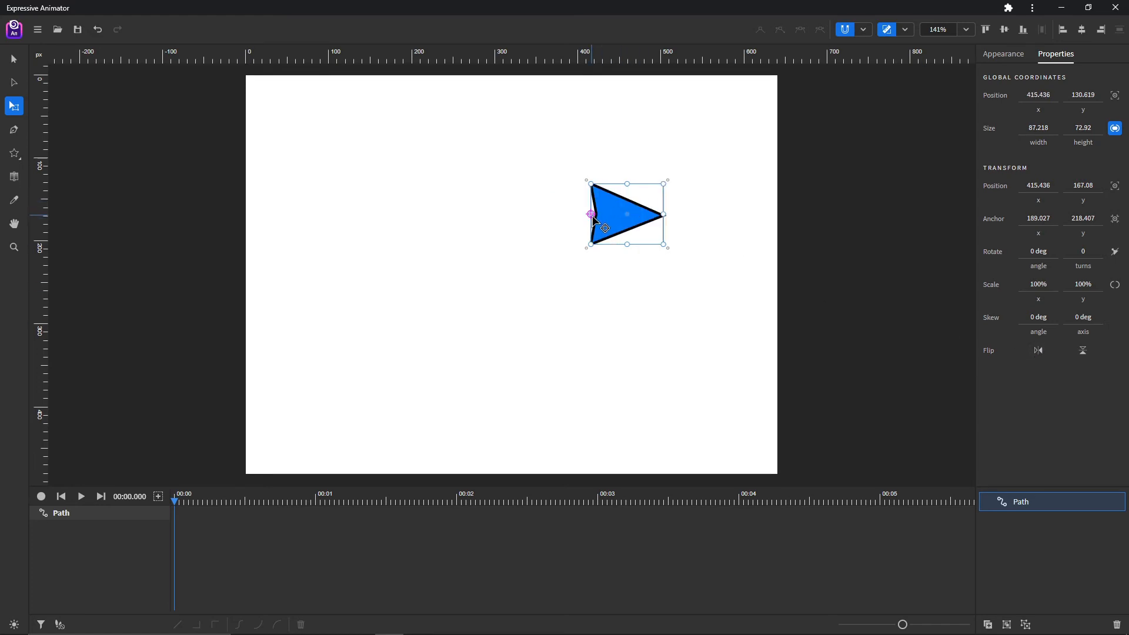
Place the arrow's origin outside the shape at about X 320, Y 143 and flip the arrow horizontally back and forth across it
{"action": "left_click_drag", "start_coordinate": [590, 214], "coordinate": [512, 194]}
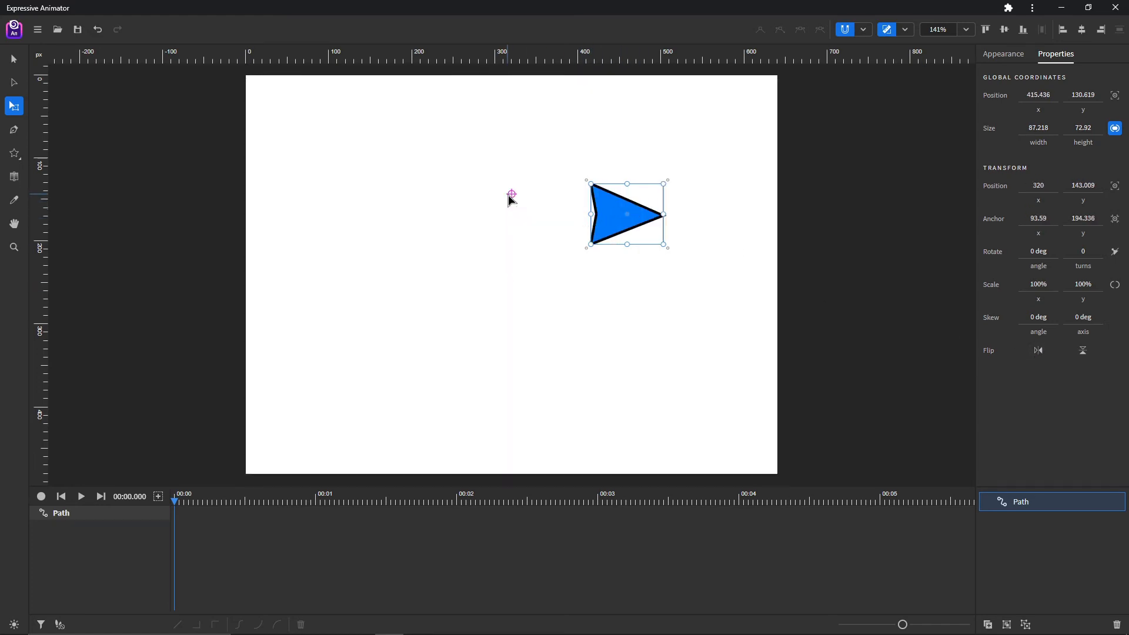
{"action": "left_click", "coordinate": [1038, 352]}
{"action": "left_click", "coordinate": [1037, 351]}
{"action": "left_click", "coordinate": [1038, 352]}
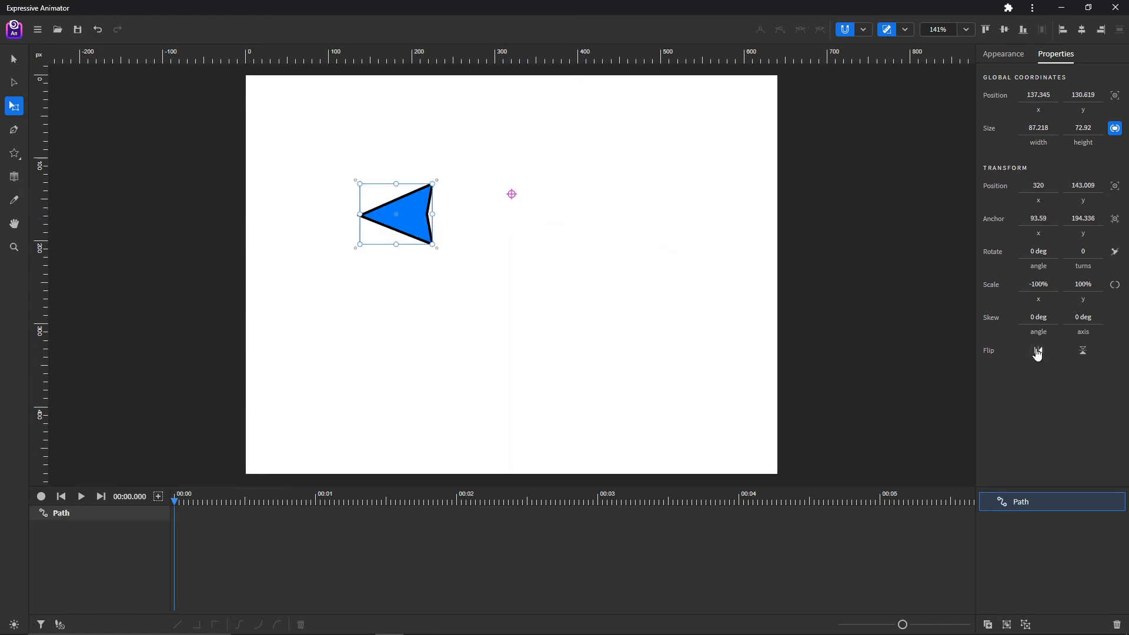
{"action": "left_click", "coordinate": [1038, 352]}
{"action": "left_click", "coordinate": [1037, 351]}
{"action": "left_click", "coordinate": [1037, 351]}
{"action": "left_click", "coordinate": [1037, 352]}
{"action": "left_click", "coordinate": [1038, 351]}
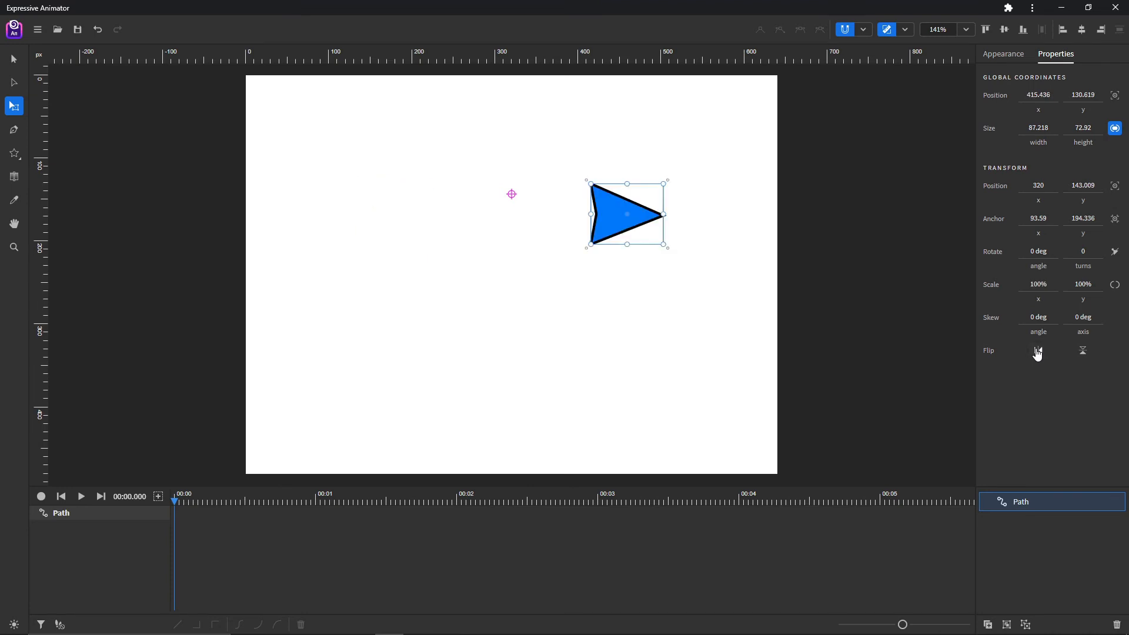
Try rotating the arrow 11 degrees and flipping it vertically back and forth around the detached origin
{"action": "left_click_drag", "start_coordinate": [669, 248], "coordinate": [662, 222]}
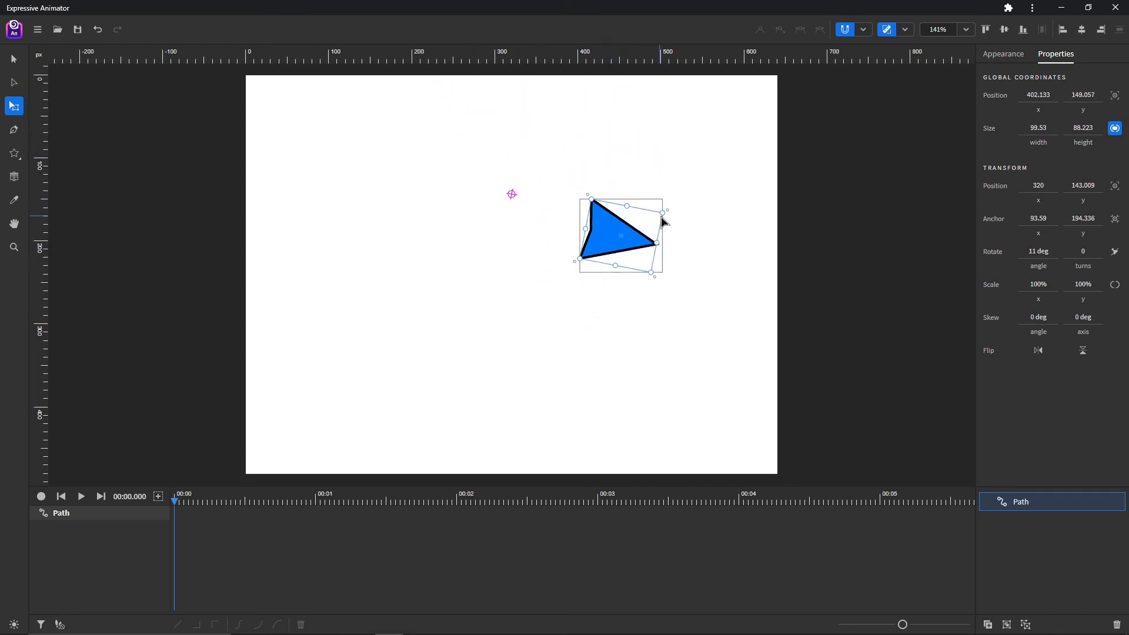
{"action": "key", "text": "ctrl+z"}
{"action": "left_click", "coordinate": [1083, 351]}
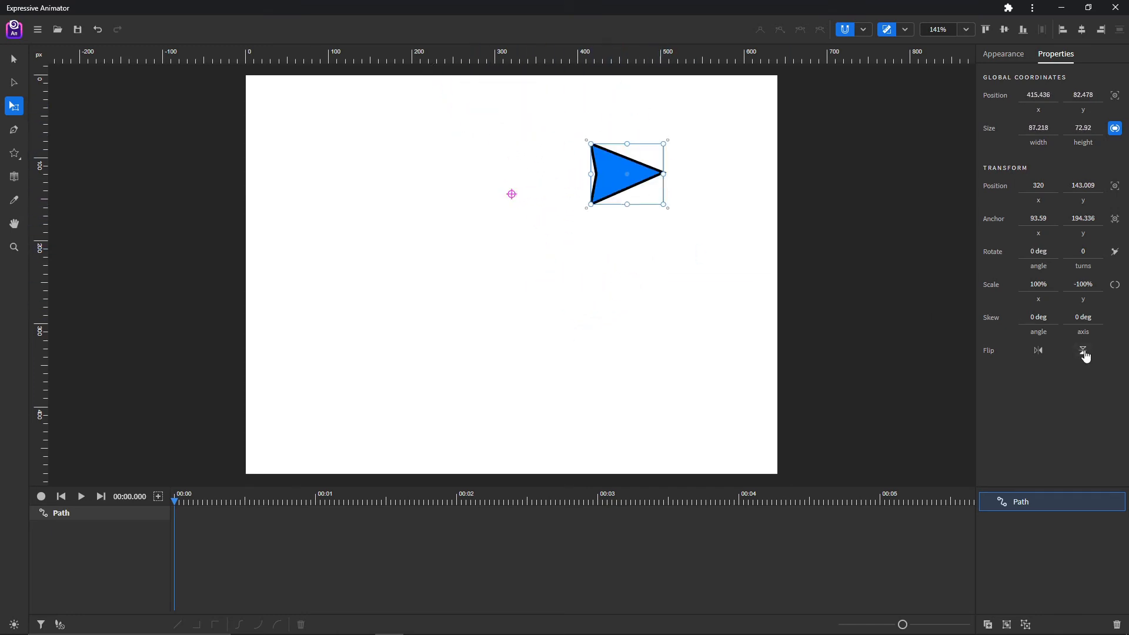
{"action": "left_click", "coordinate": [1083, 352]}
{"action": "left_click", "coordinate": [1083, 352]}
{"action": "left_click", "coordinate": [1083, 352]}
{"action": "left_click", "coordinate": [1083, 352]}
{"action": "left_click", "coordinate": [1083, 353]}
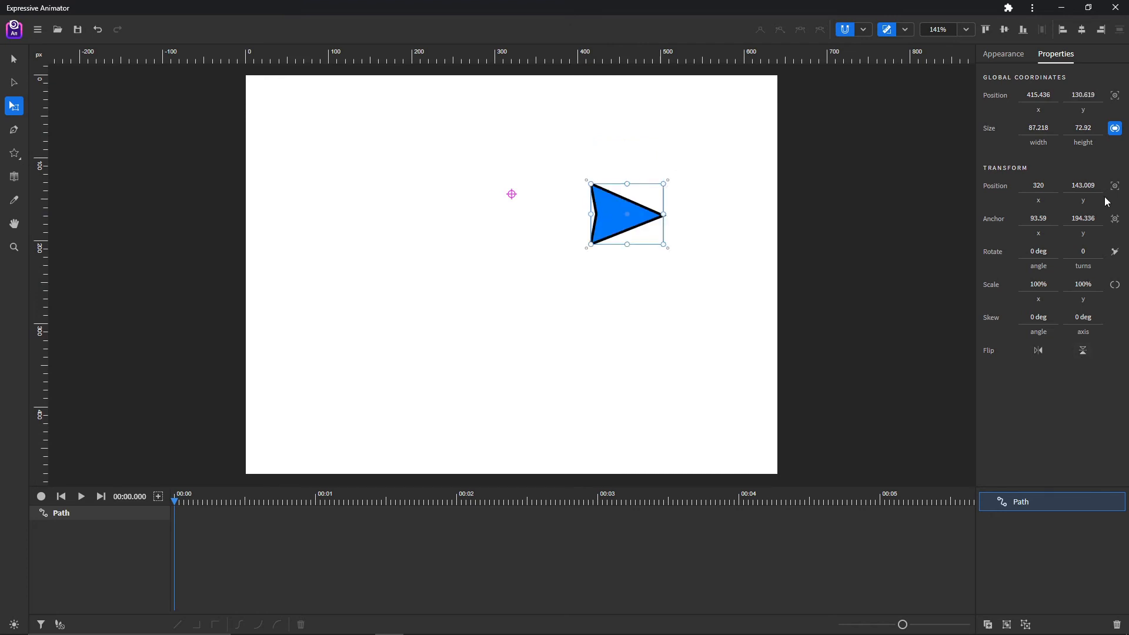
Align the arrow's transform position to the centre of the shape
{"action": "left_click", "coordinate": [1115, 185]}
{"action": "left_click", "coordinate": [1080, 186]}
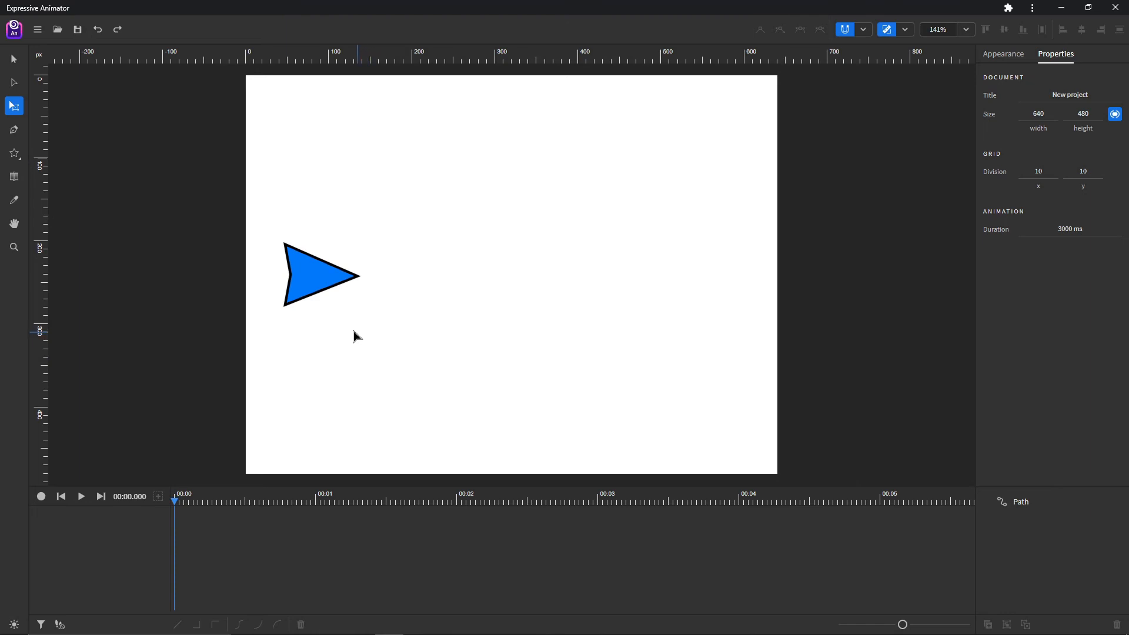
Animate the arrow's Position with a keyframe at 0 s and another at 3 s placing it at about X 576, Y 95
{"action": "left_click", "coordinate": [312, 278]}
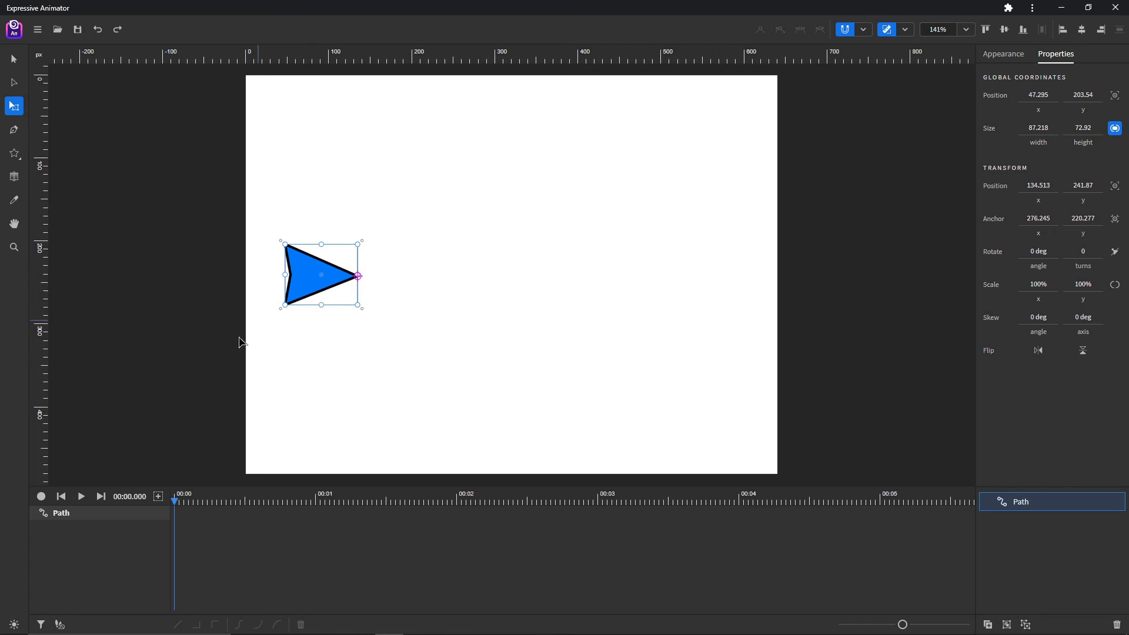
{"action": "left_click", "coordinate": [159, 497]}
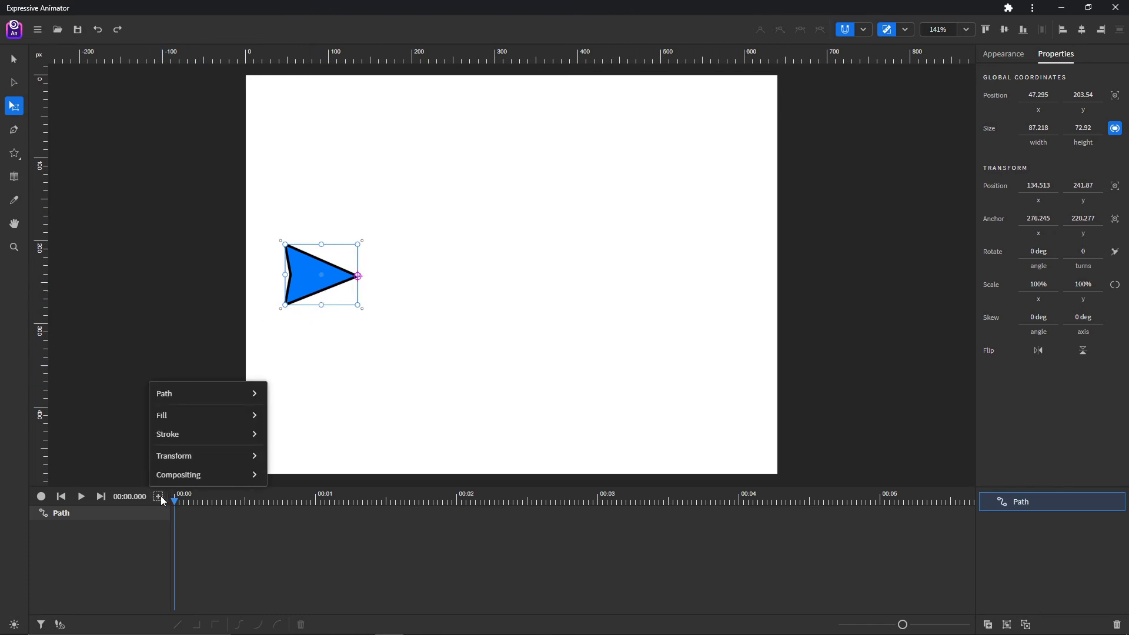
{"action": "mouse_move", "coordinate": [217, 459]}
{"action": "left_click", "coordinate": [275, 465]}
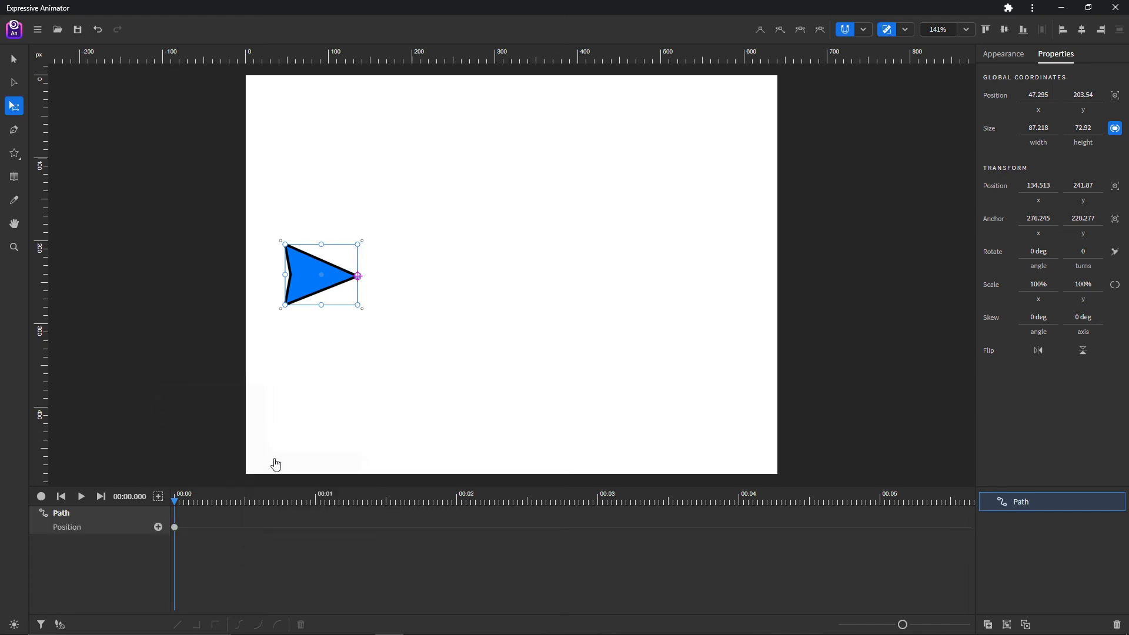
{"action": "left_click_drag", "start_coordinate": [247, 501], "coordinate": [601, 505]}
{"action": "left_click_drag", "start_coordinate": [318, 289], "coordinate": [689, 169]}
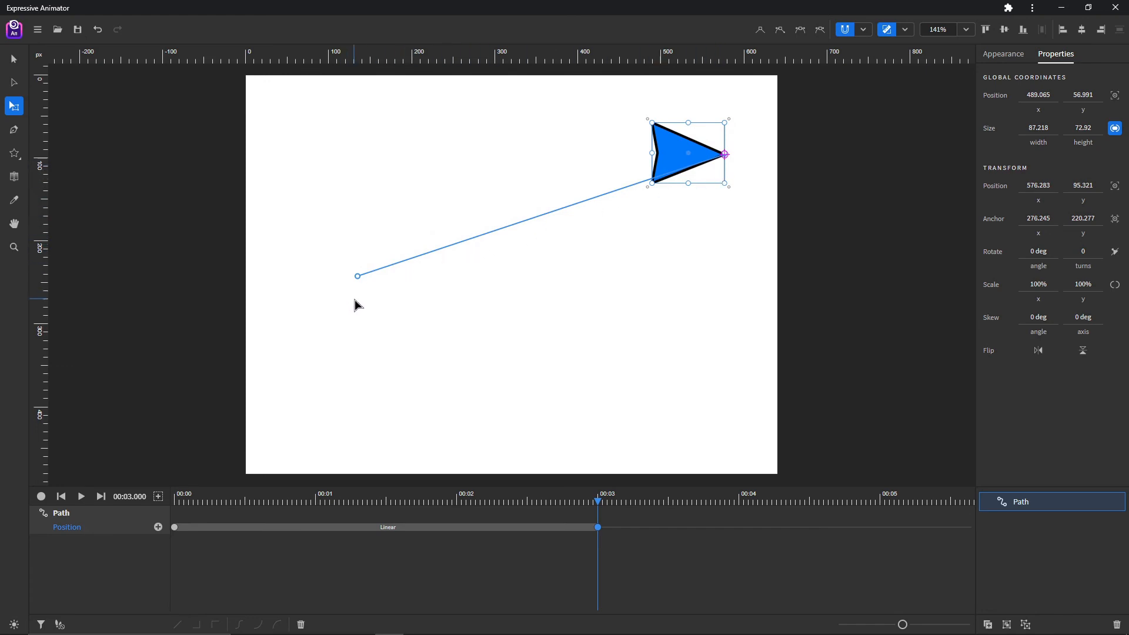
Bend the arrow's straight motion path downward into a curve and add two points along it, deleting the one nearer the arrow
{"action": "left_click", "coordinate": [494, 238]}
{"action": "left_click_drag", "start_coordinate": [493, 238], "coordinate": [465, 320]}
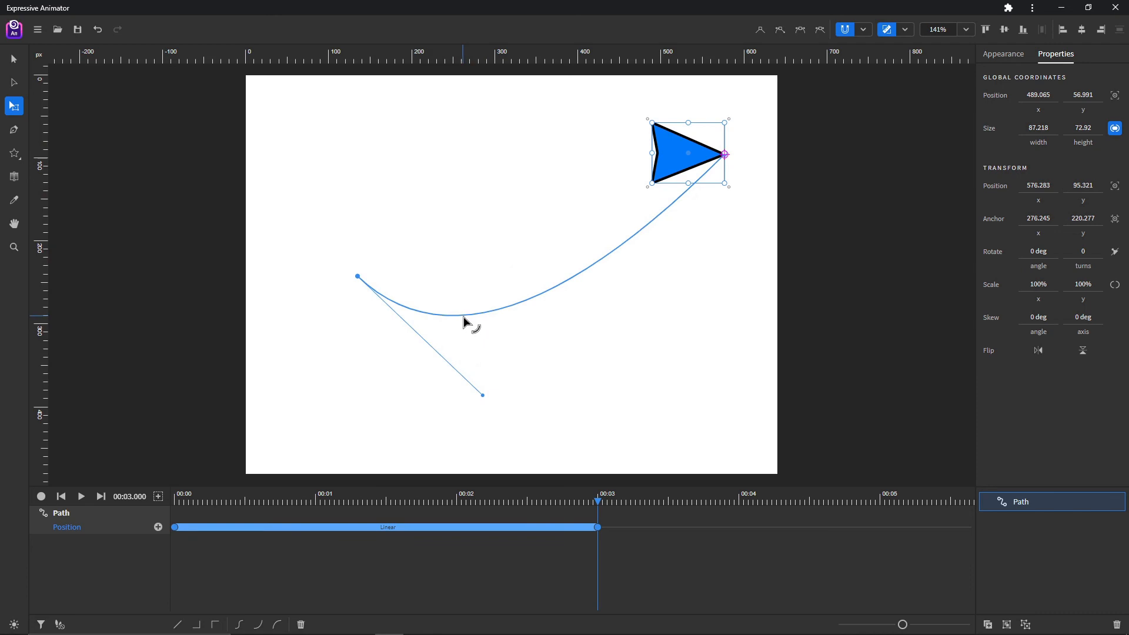
{"action": "left_click", "coordinate": [464, 316]}
{"action": "left_click", "coordinate": [596, 264]}
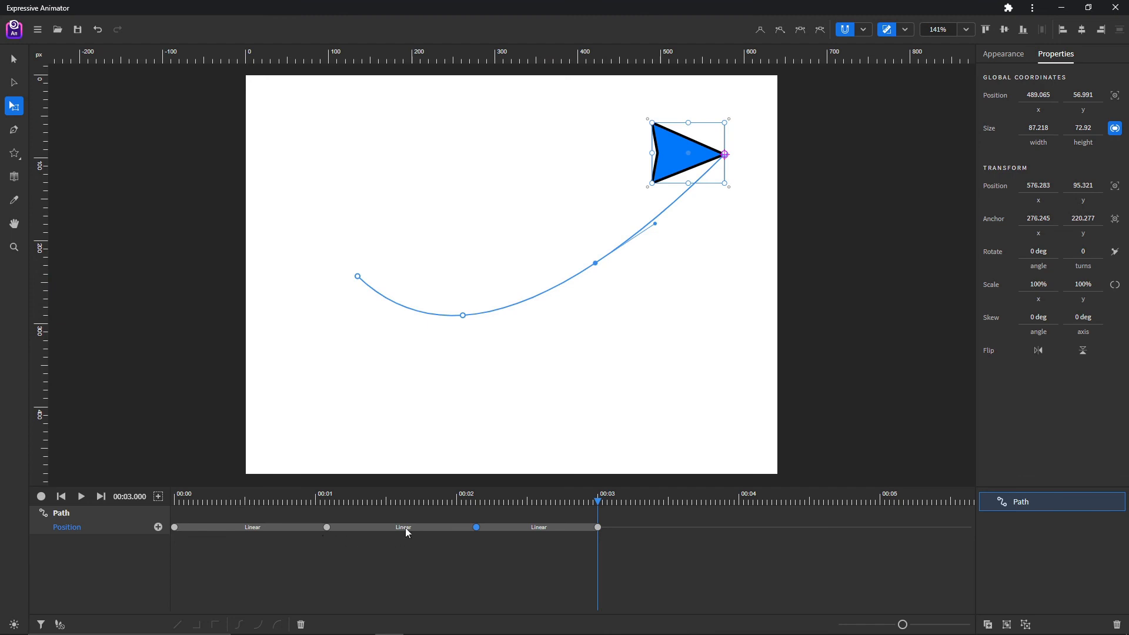
{"action": "left_click", "coordinate": [595, 263]}
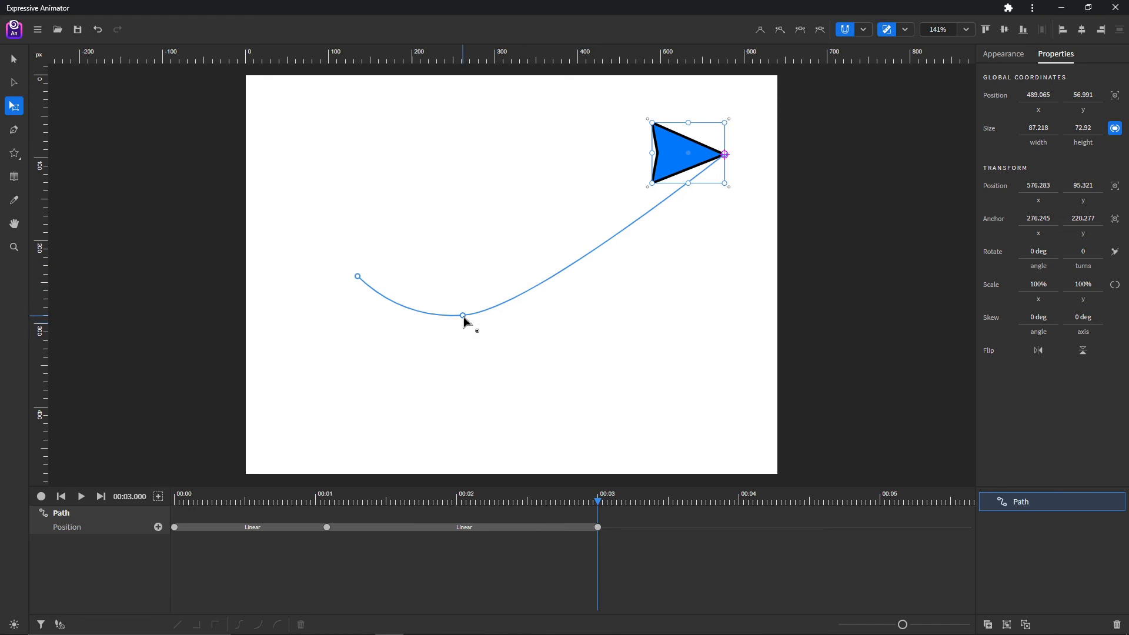
Pull curve handles out of the middle motion-path point and move it up to form an S-shape, undoing a trial removal of its upper handle
{"action": "left_click_drag", "start_coordinate": [463, 316], "coordinate": [512, 398]}
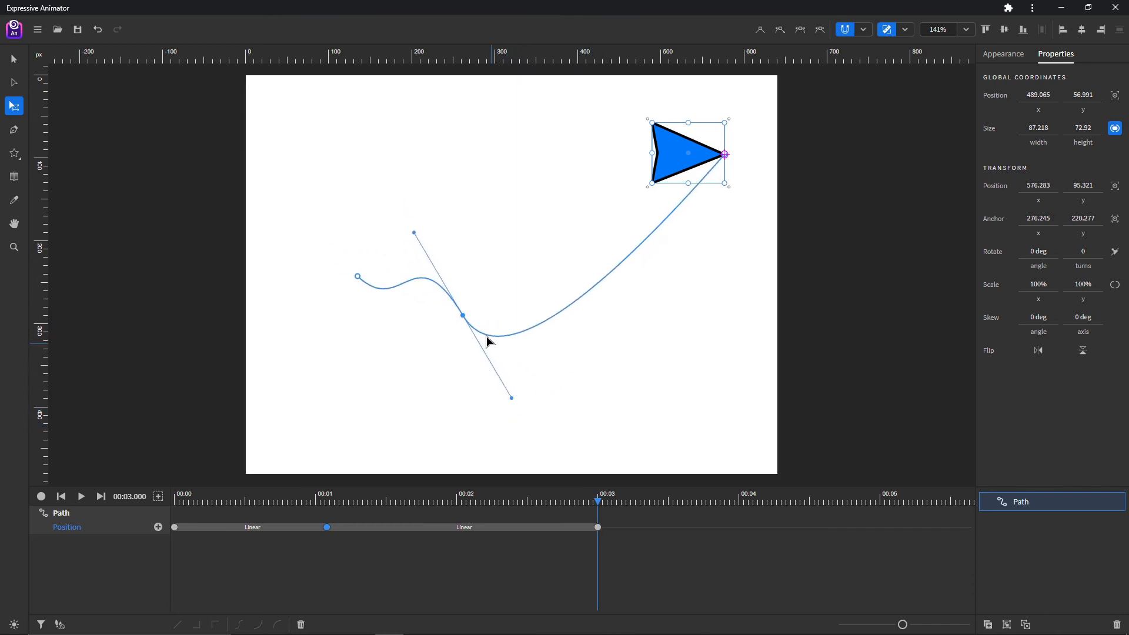
{"action": "left_click_drag", "start_coordinate": [463, 318], "coordinate": [542, 254]}
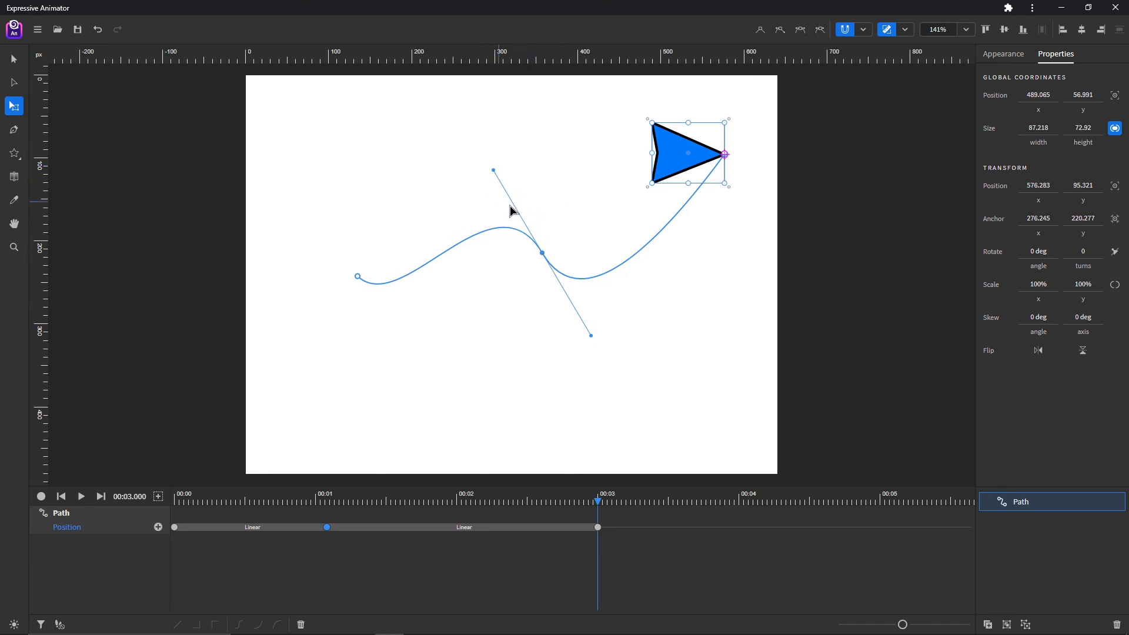
{"action": "left_click", "coordinate": [494, 171], "text": "alt"}
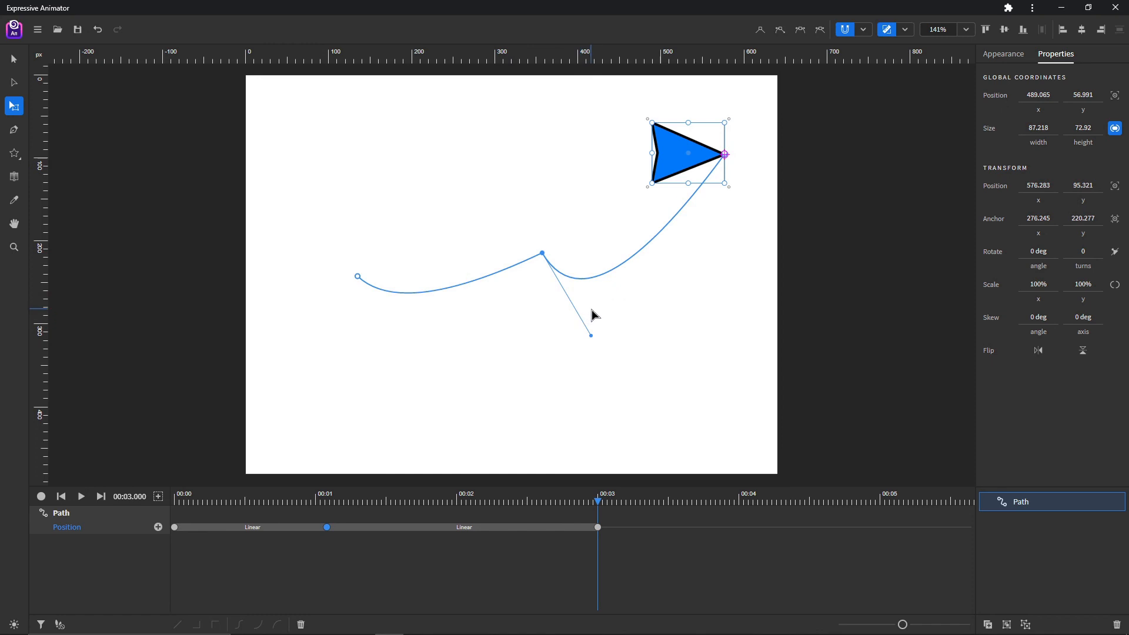
{"action": "key", "text": "ctrl+z"}
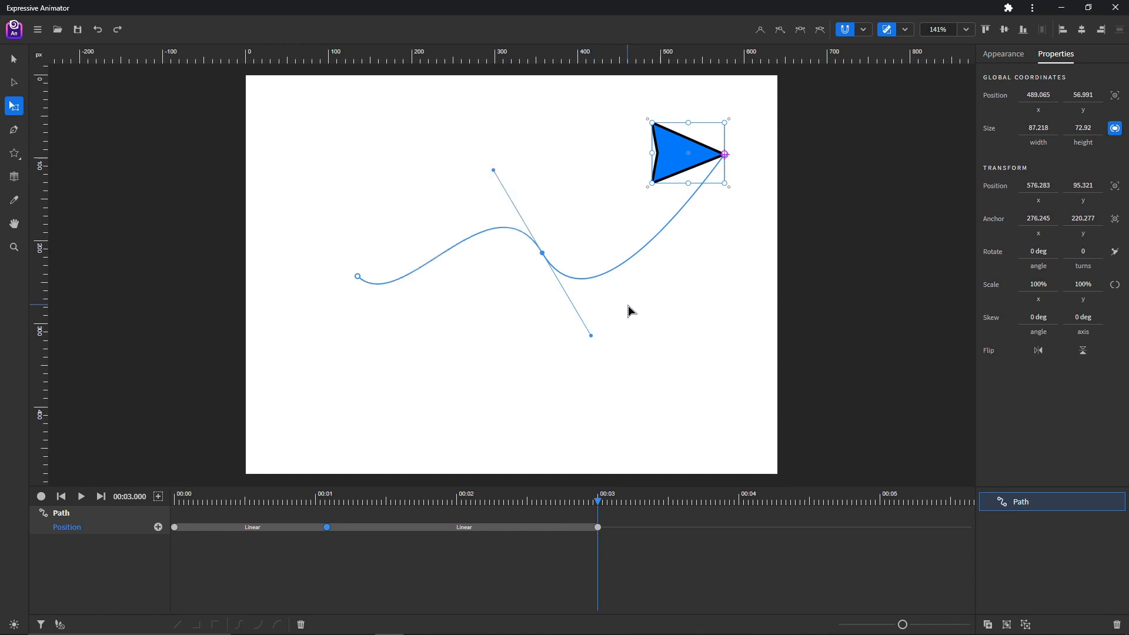
Play the animation from the start to preview the arrow following the S-shaped motion path, and return to 0 s
{"action": "left_click", "coordinate": [60, 496]}
{"action": "left_click", "coordinate": [82, 497]}
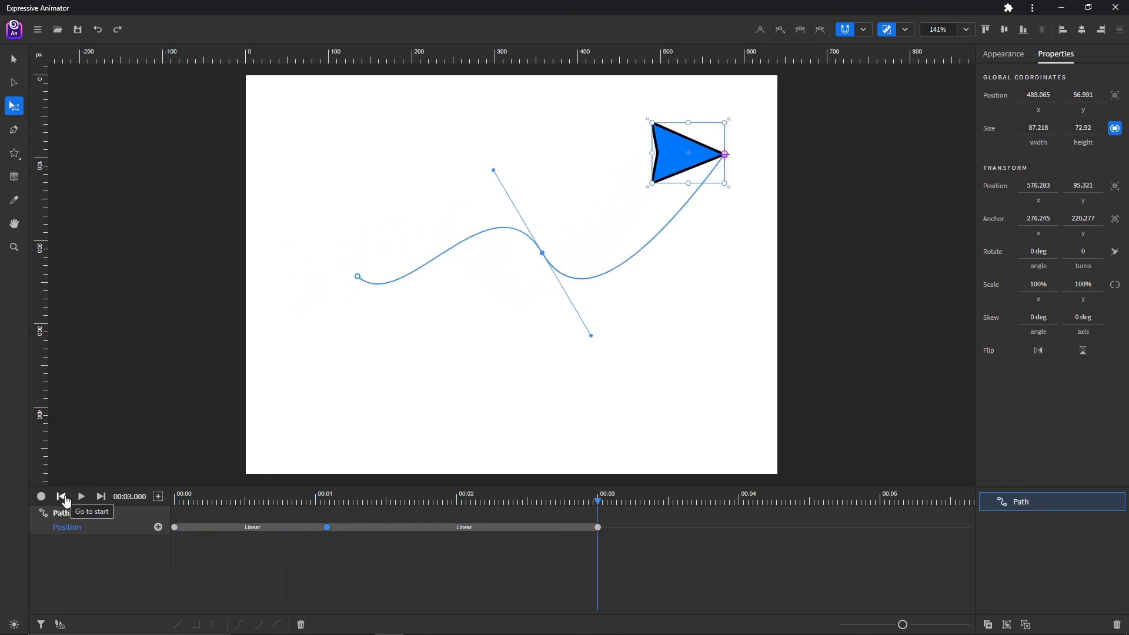
{"action": "left_click", "coordinate": [61, 497]}
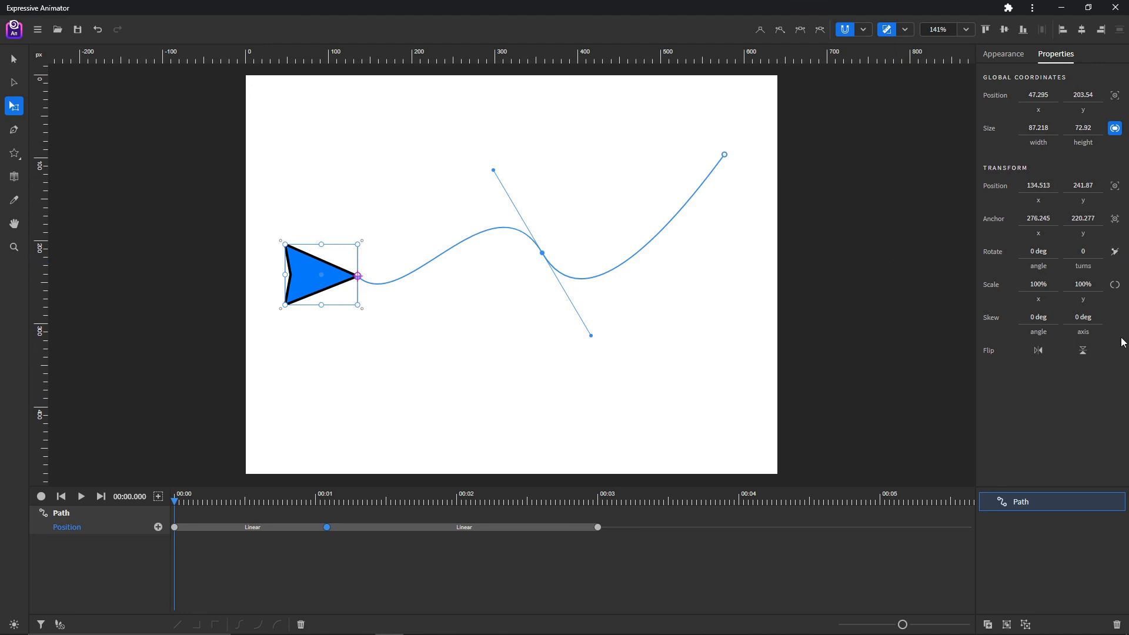
{"action": "left_click", "coordinate": [81, 497]}
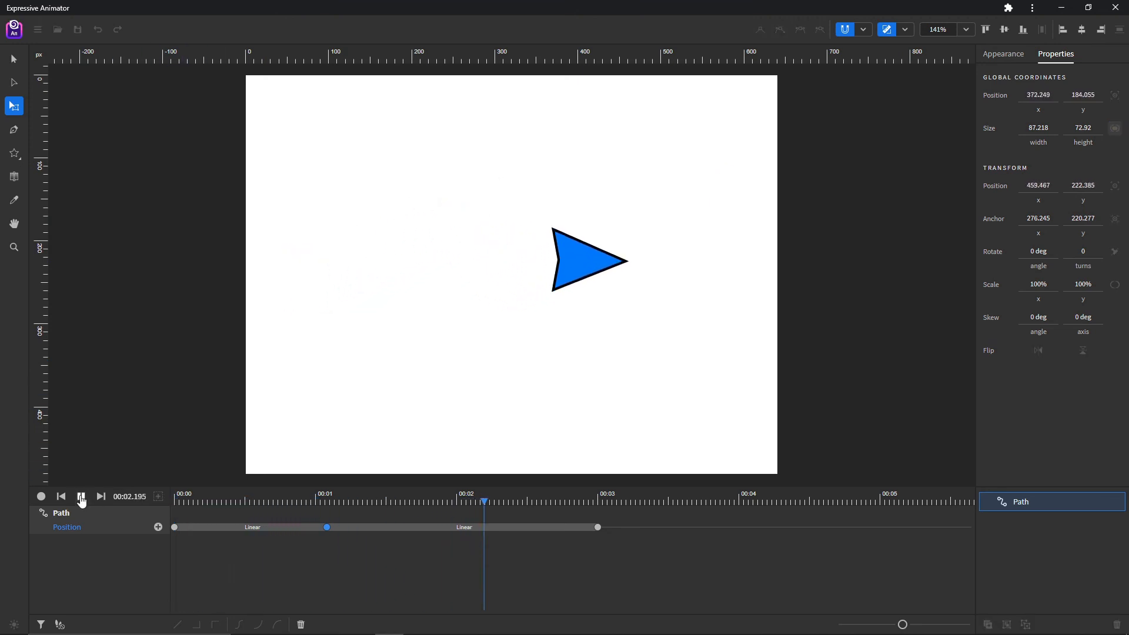
{"action": "left_click", "coordinate": [81, 496]}
{"action": "left_click", "coordinate": [61, 497]}
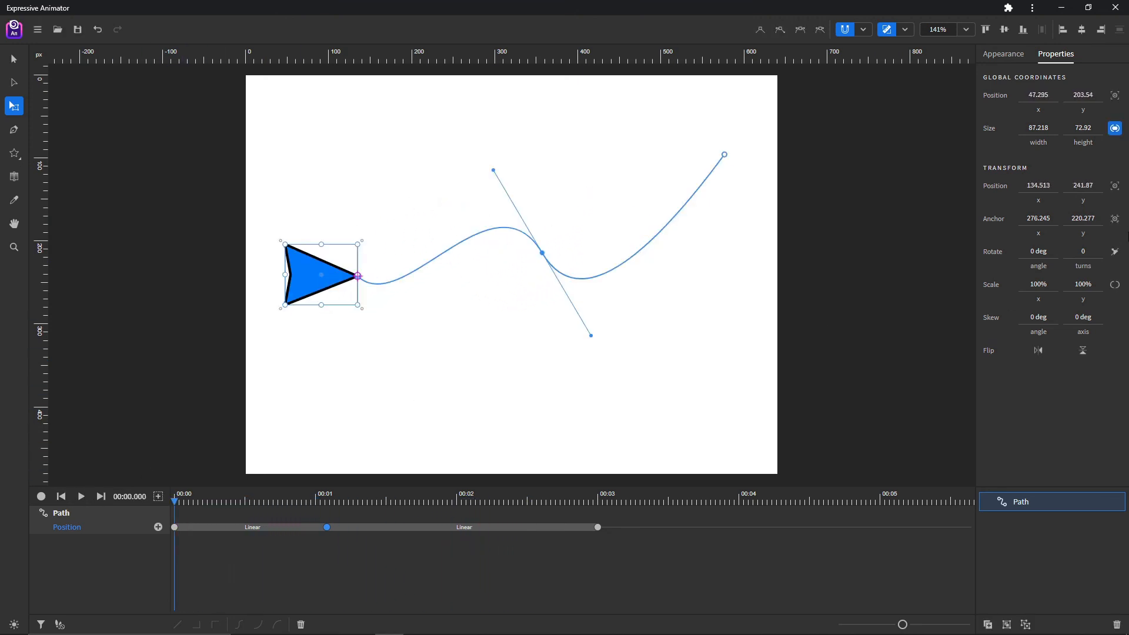
Try auto rotate on the arrow so it follows the path direction, play the animation and return to 0 s
{"action": "left_click", "coordinate": [1115, 253]}
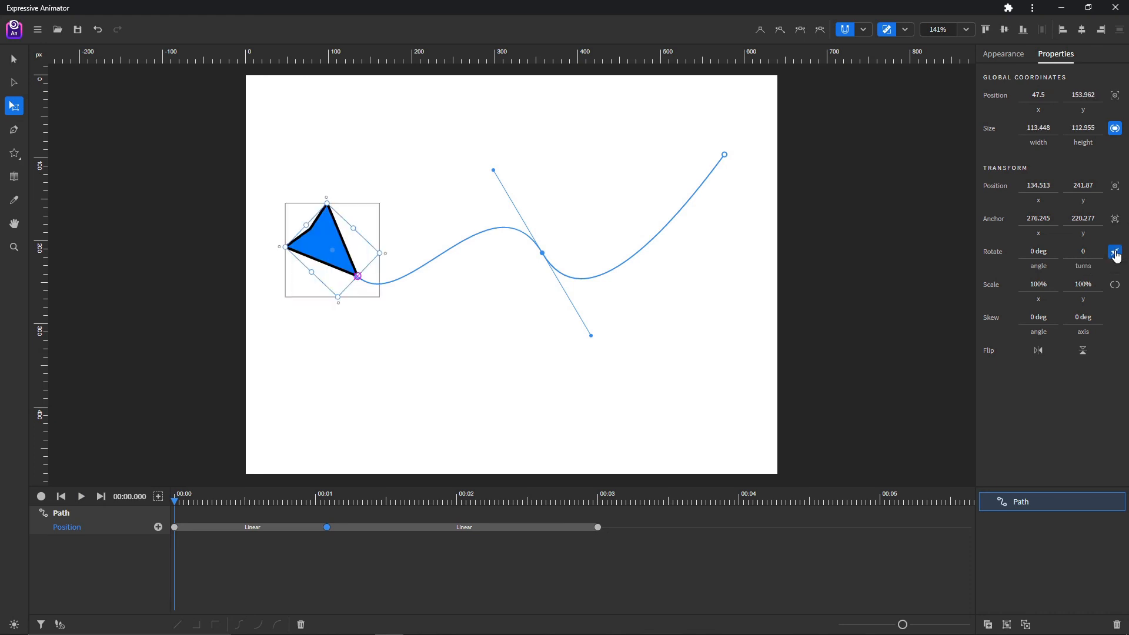
{"action": "left_click", "coordinate": [82, 499]}
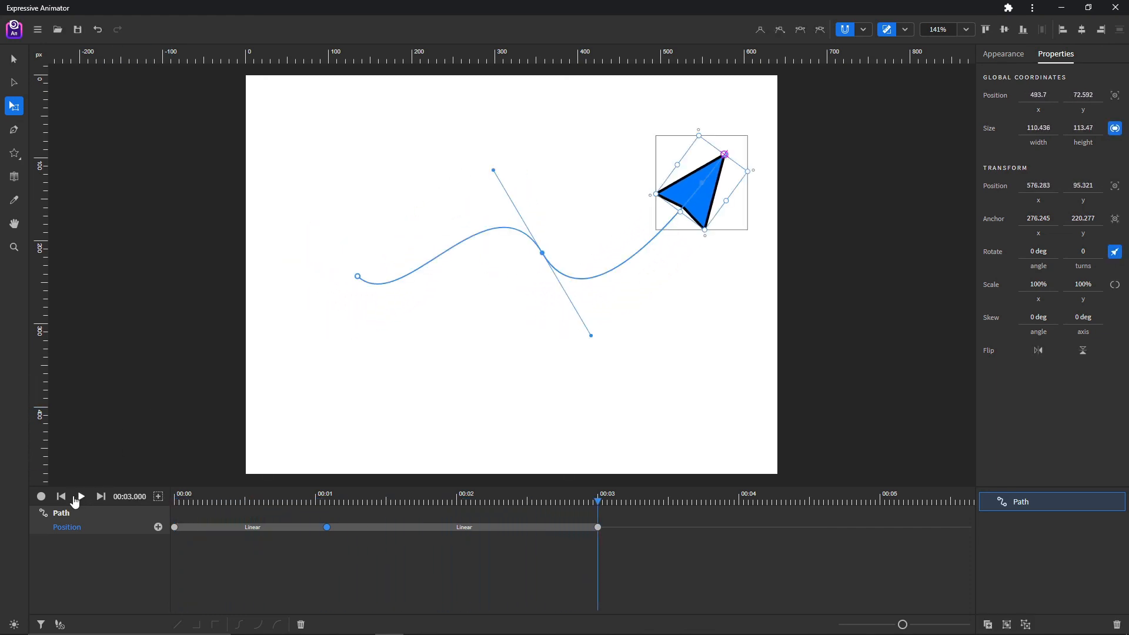
{"action": "left_click", "coordinate": [61, 496]}
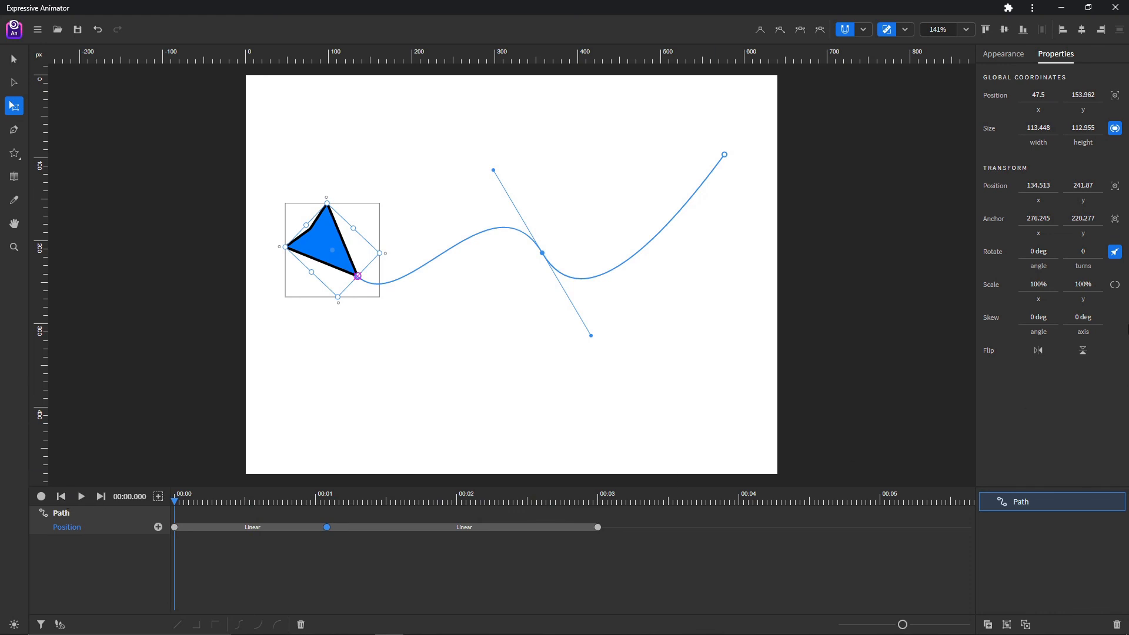
Try Auto rotate reverse on the arrow with a playback from the start, and set it back to No auto rotate
{"action": "left_click", "coordinate": [1116, 253]}
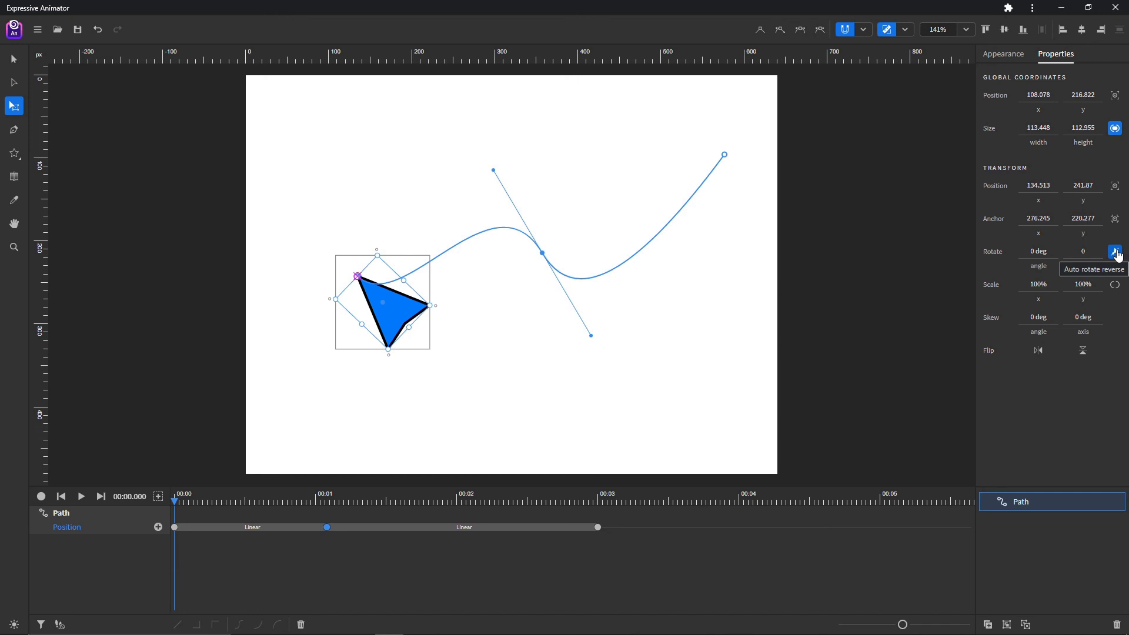
{"action": "left_click", "coordinate": [81, 497]}
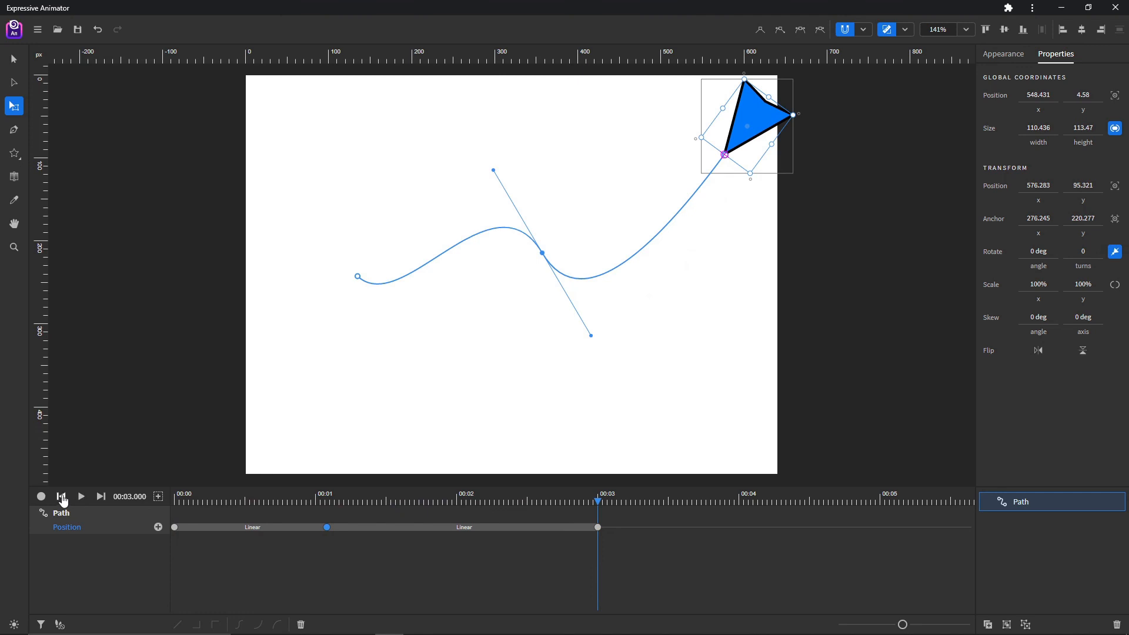
{"action": "left_click", "coordinate": [61, 497]}
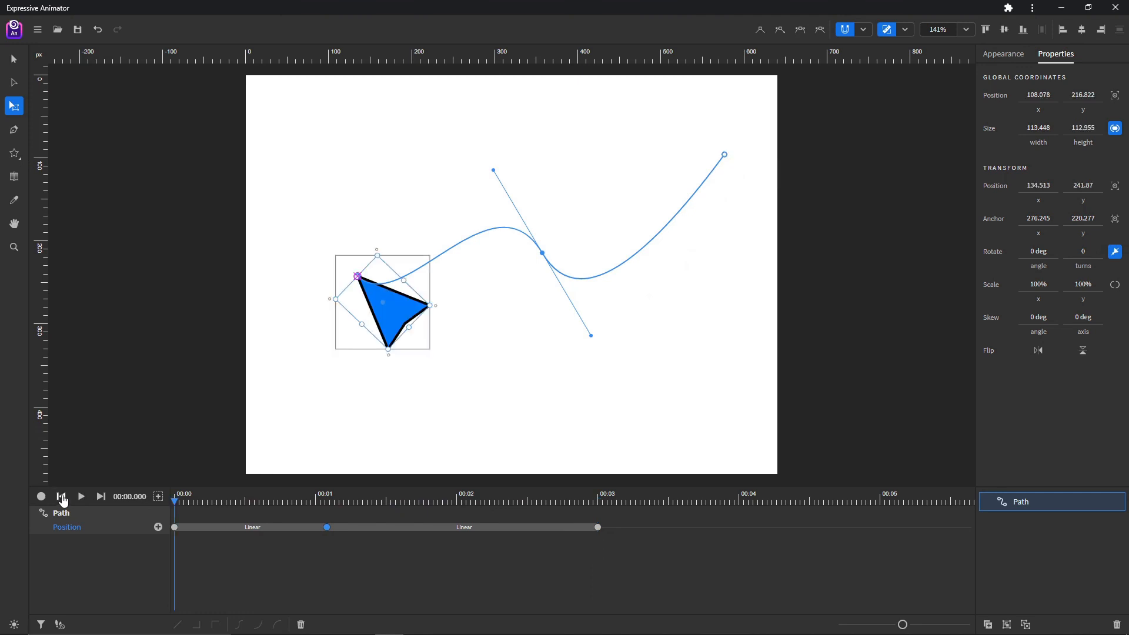
{"action": "left_click", "coordinate": [1115, 254]}
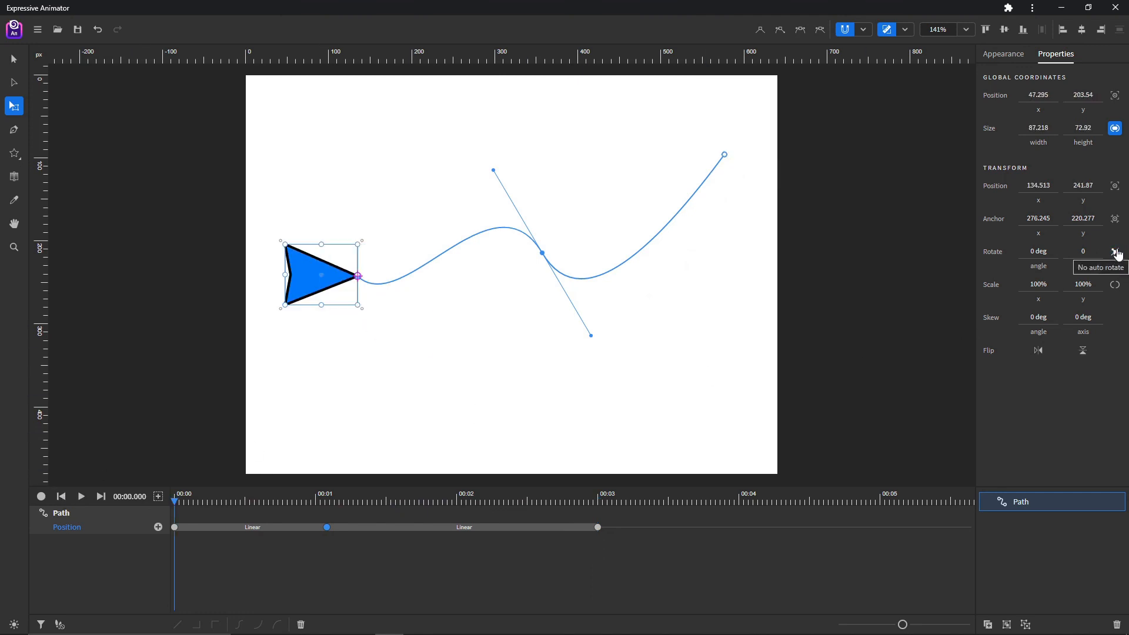